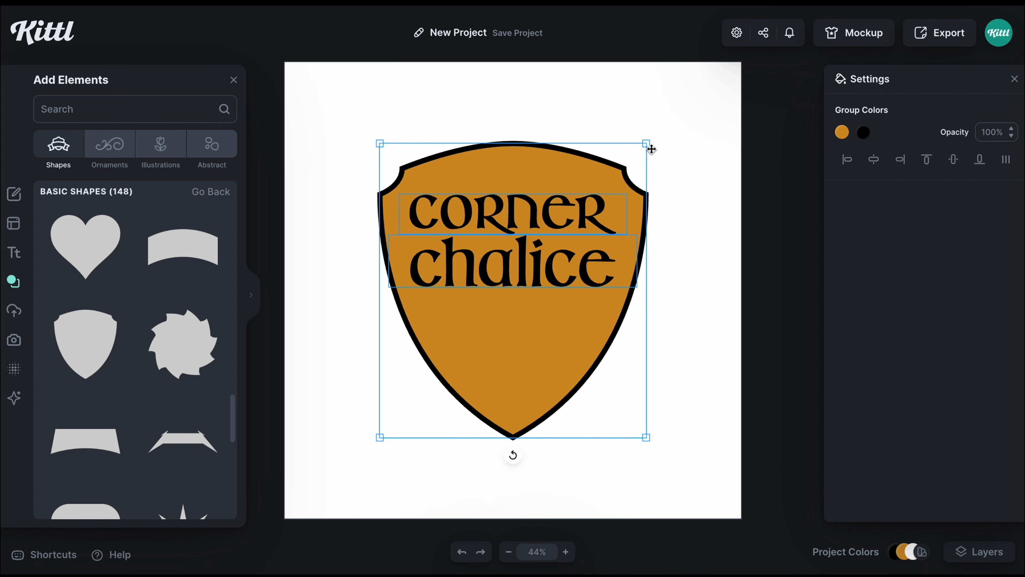
# Enlarge the orange shield slightly so it leaves more room around the two lines of text.
pyautogui.scroll(-1, 682, 182)
pyautogui.click(636, 173)
pyautogui.moveTo(647, 114); pyautogui.dragTo(655, 105)
pyautogui.click(707, 247)
# Try an Arch transformation on the word "corner" with the arch curve at 69%.
pyautogui.click(552, 191)
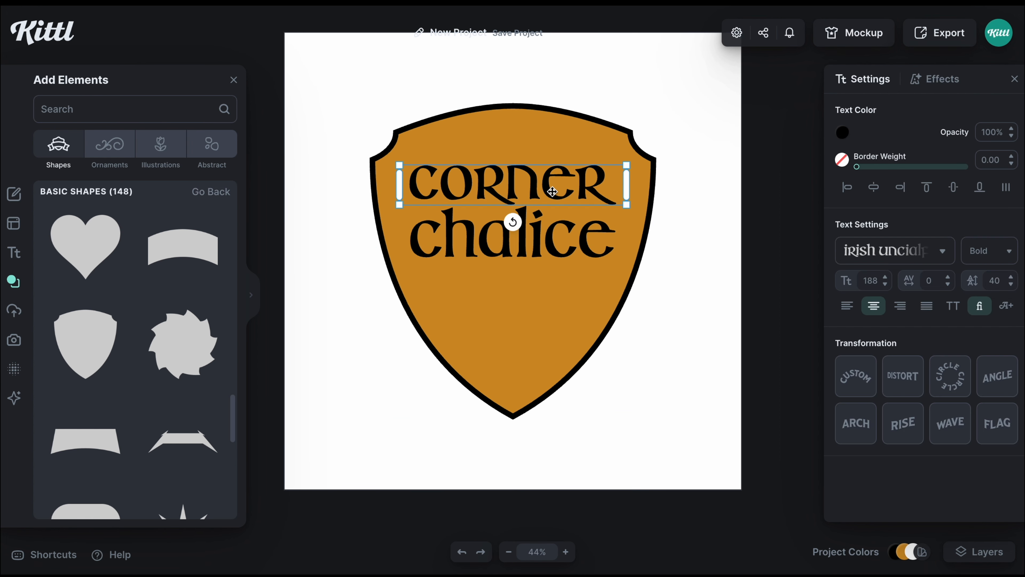
pyautogui.click(863, 427)
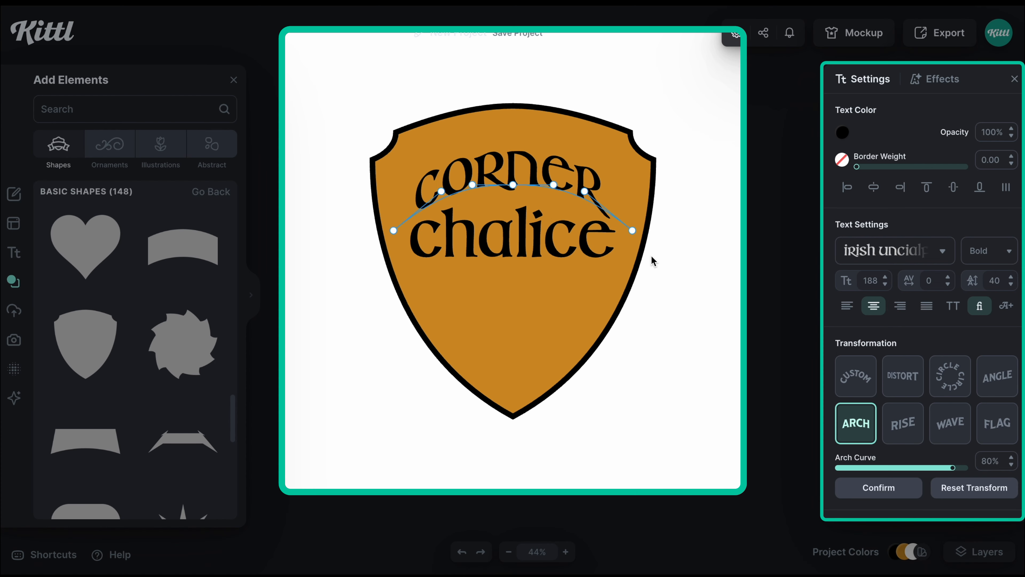
pyautogui.moveTo(511, 187); pyautogui.dragTo(512, 198)
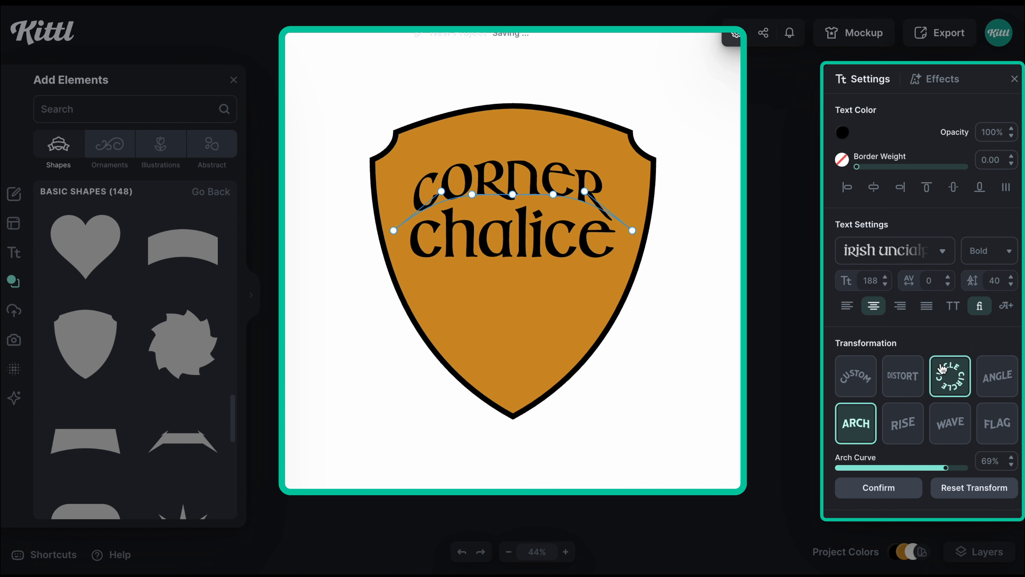
# Apply the Circle transformation to "corner" and enlarge its guide circle beyond the canvas's lower edge for a gentle curve.
pyautogui.click(947, 368)
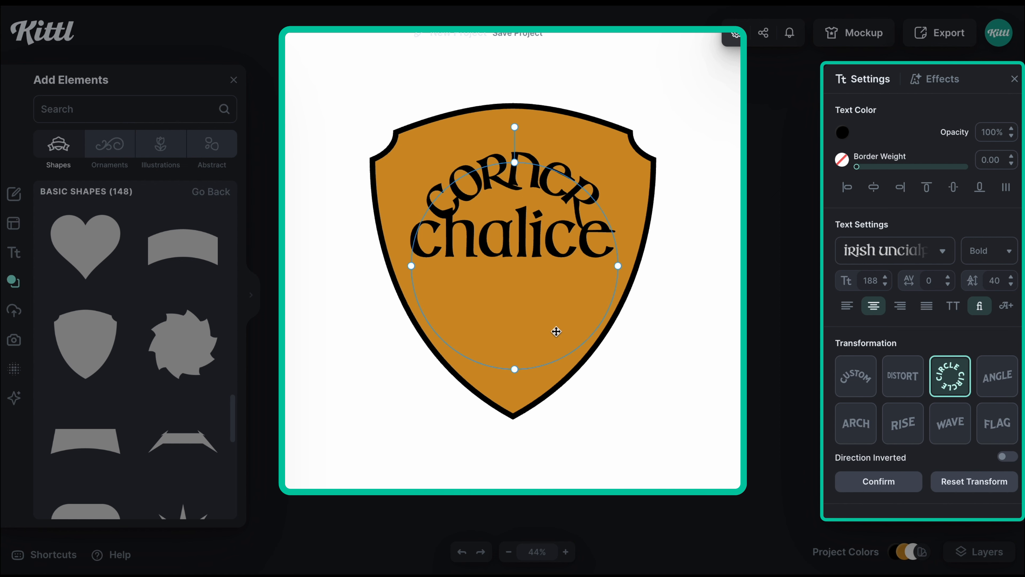
pyautogui.moveTo(513, 367); pyautogui.dragTo(514, 539)
pyautogui.scroll(-5, 545, 470)
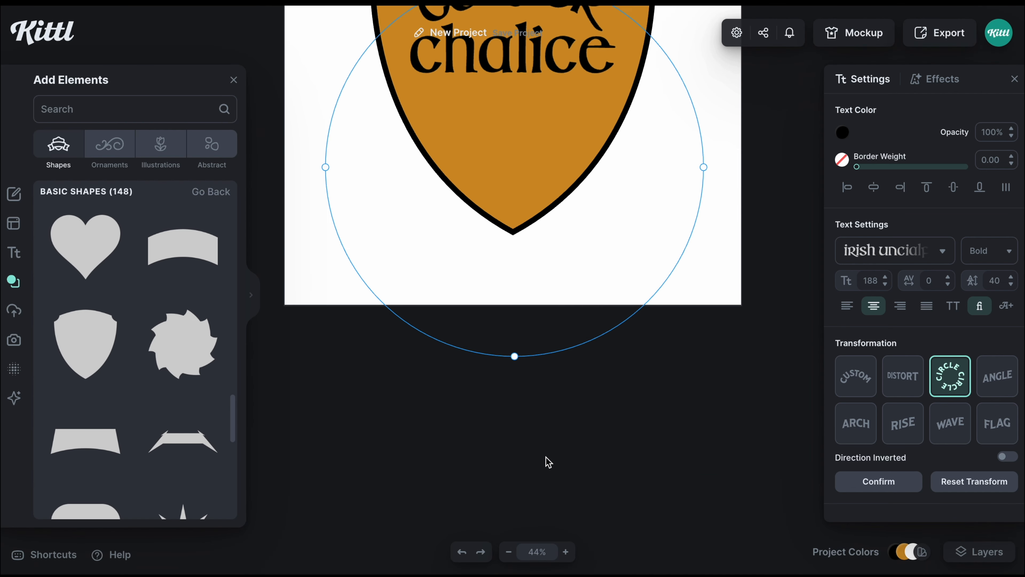
pyautogui.moveTo(513, 356); pyautogui.dragTo(531, 449)
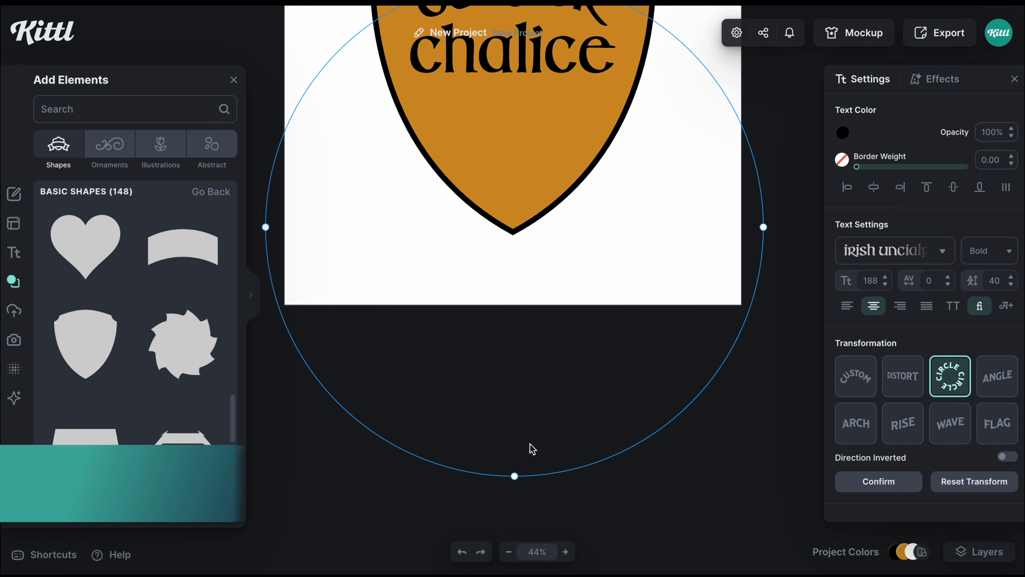
pyautogui.press('-')
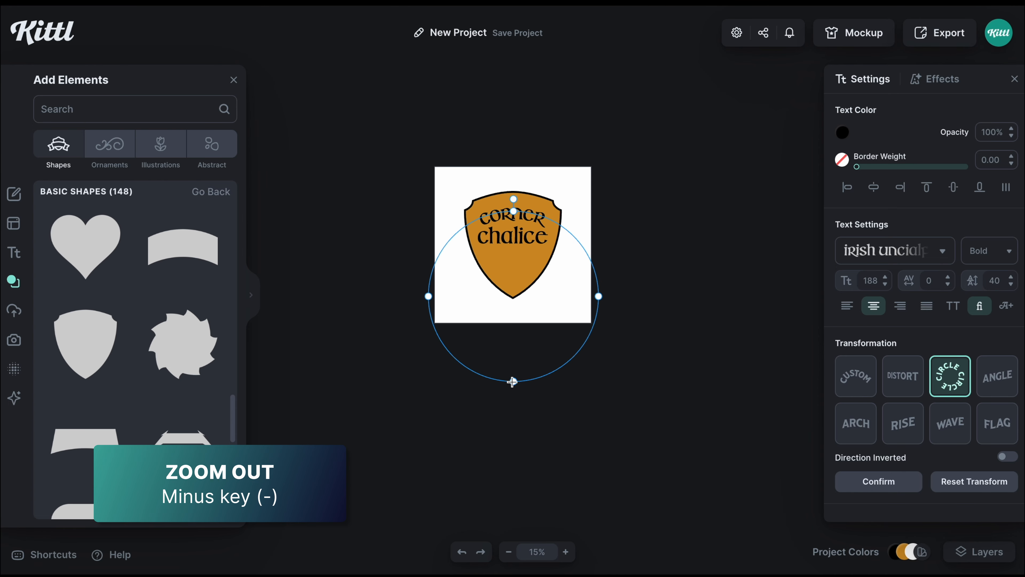
pyautogui.click(609, 416)
pyautogui.press('+')
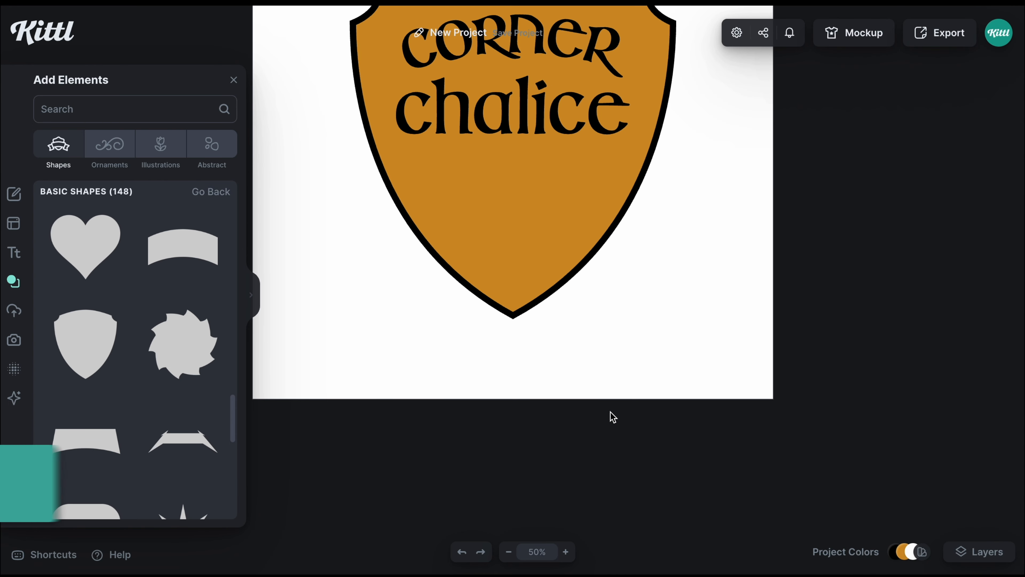
# Set the curved "corner" text to size 196 with letter spacing 25.
pyautogui.scroll(3, 613, 417)
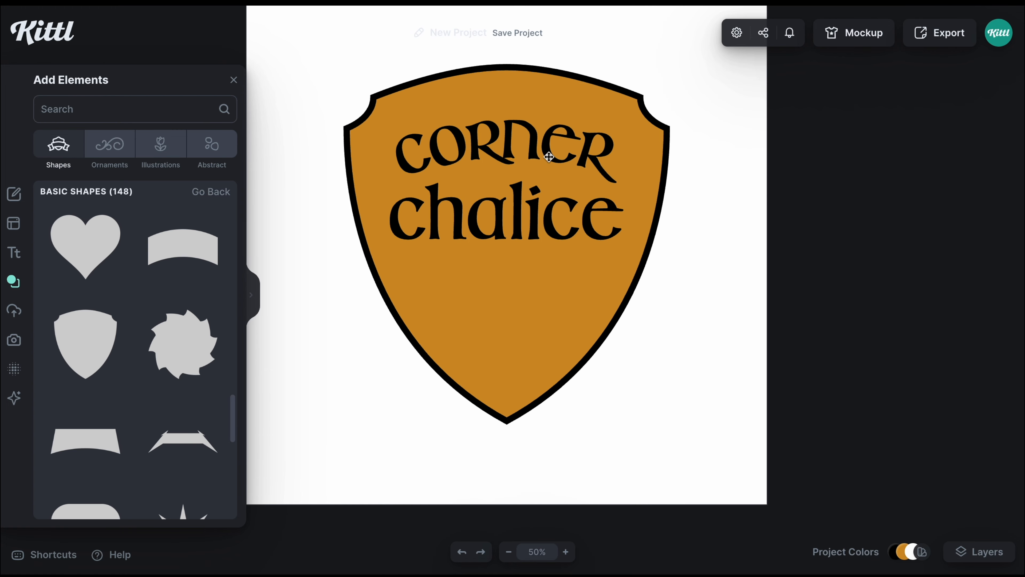
pyautogui.click(549, 156)
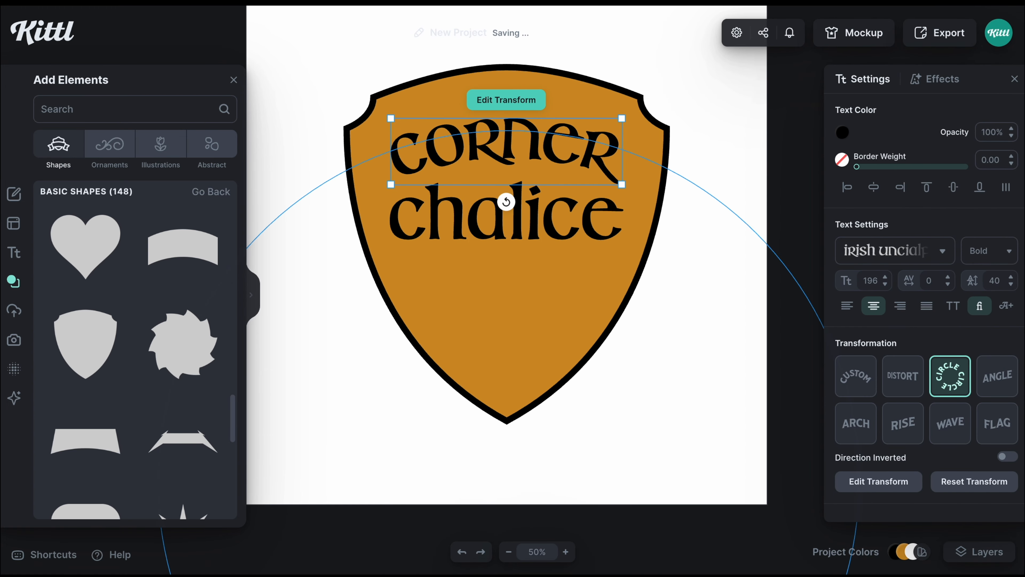
pyautogui.press('Return')
pyautogui.click(582, 247)
pyautogui.click(571, 162)
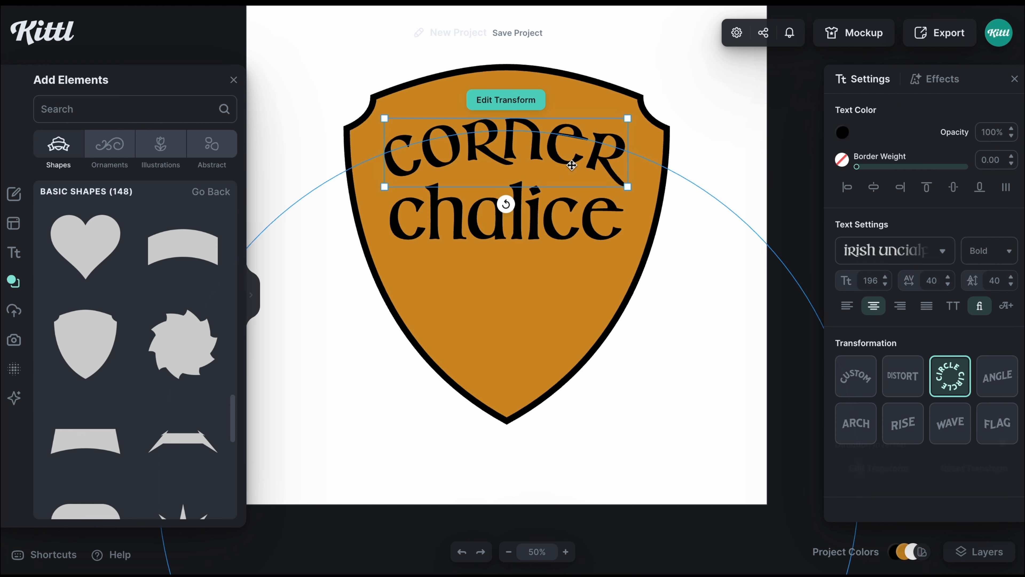
pyautogui.click(948, 284)
# Delete the straight "chalice" text and replace it with a duplicate of curved "corner" placed below and reworded as "chalice".
pyautogui.click(533, 226)
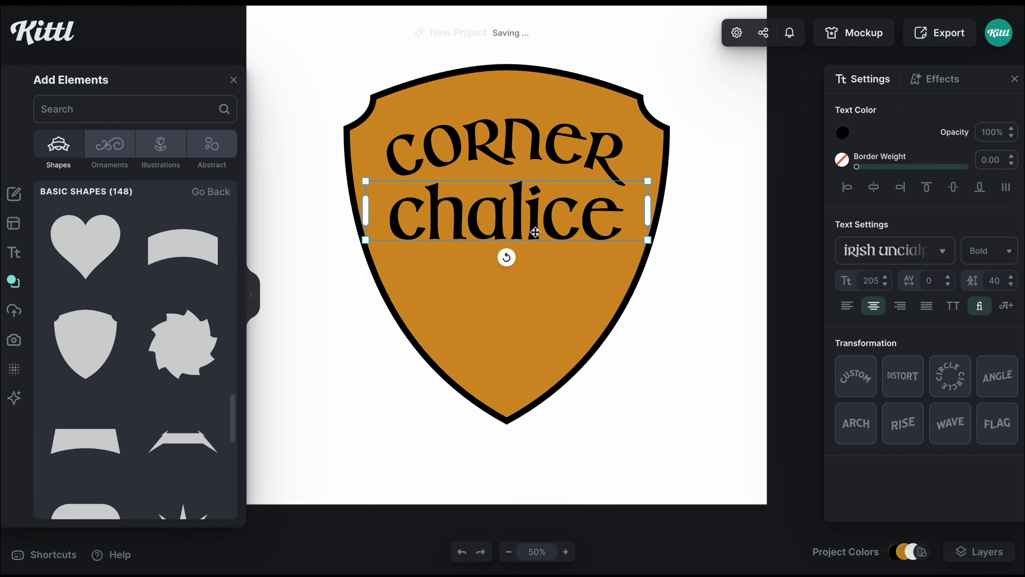
pyautogui.press('Delete')
pyautogui.click(534, 140)
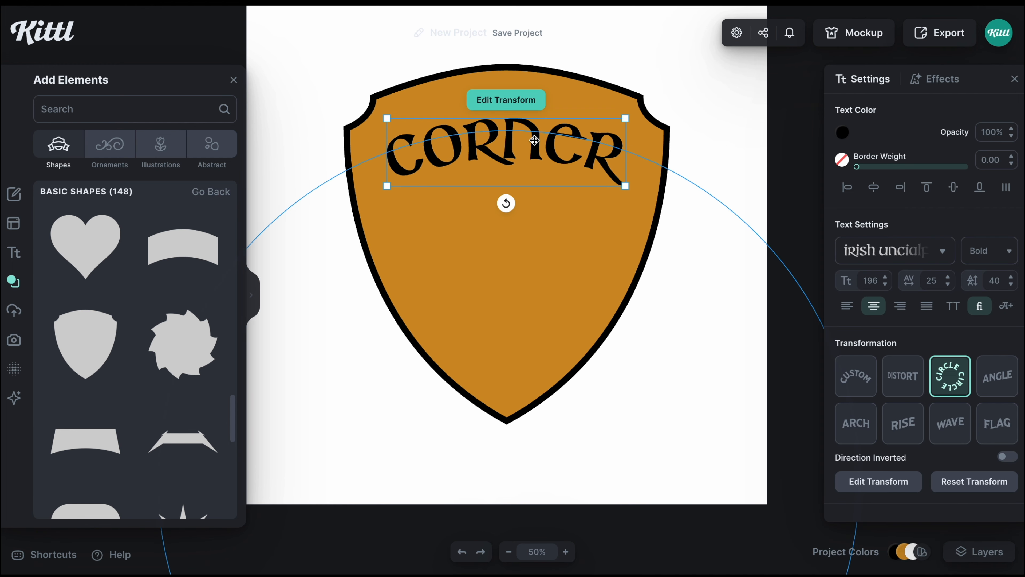
pyautogui.moveTo(534, 140); pyautogui.dragTo(534, 198)
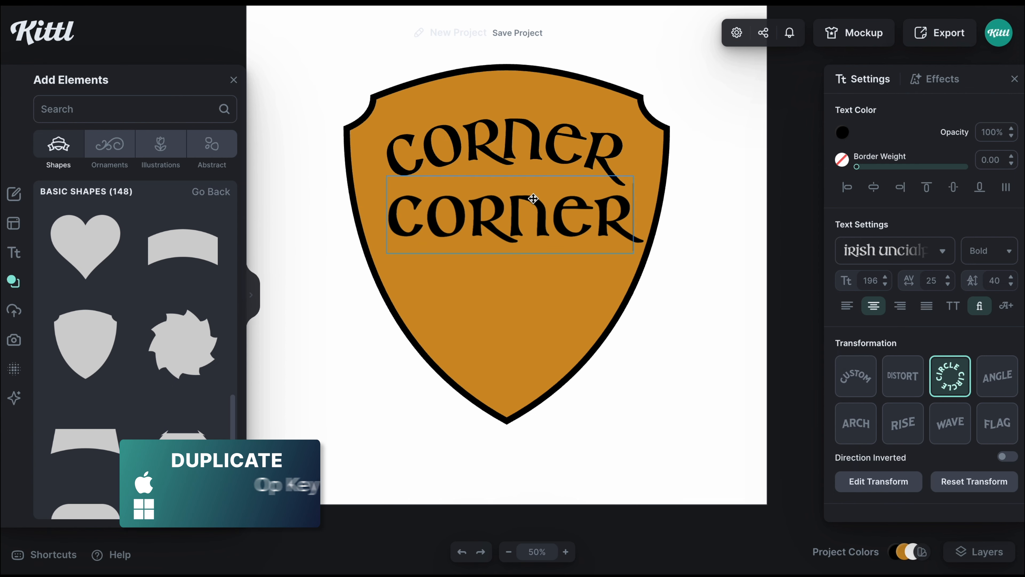
pyautogui.write('chalice')
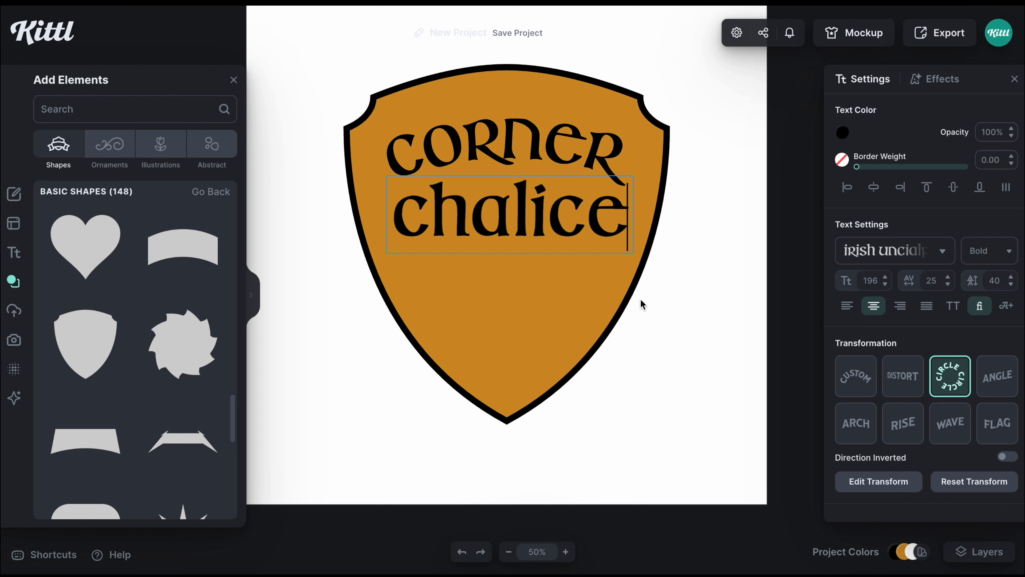
pyautogui.press('Escape')
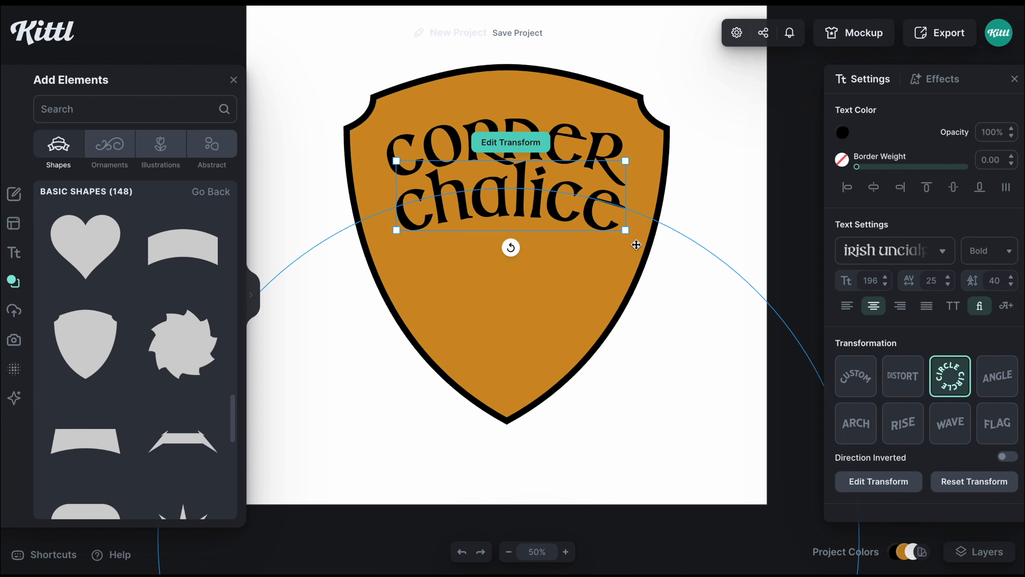
# Enlarge the curved "corner" and "chalice" lines together to text size 204 and center them within the shield.
pyautogui.moveTo(714, 316); pyautogui.dragTo(375, 111)
pyautogui.moveTo(625, 231); pyautogui.dragTo(635, 235)
pyautogui.moveTo(521, 202); pyautogui.dragTo(516, 205)
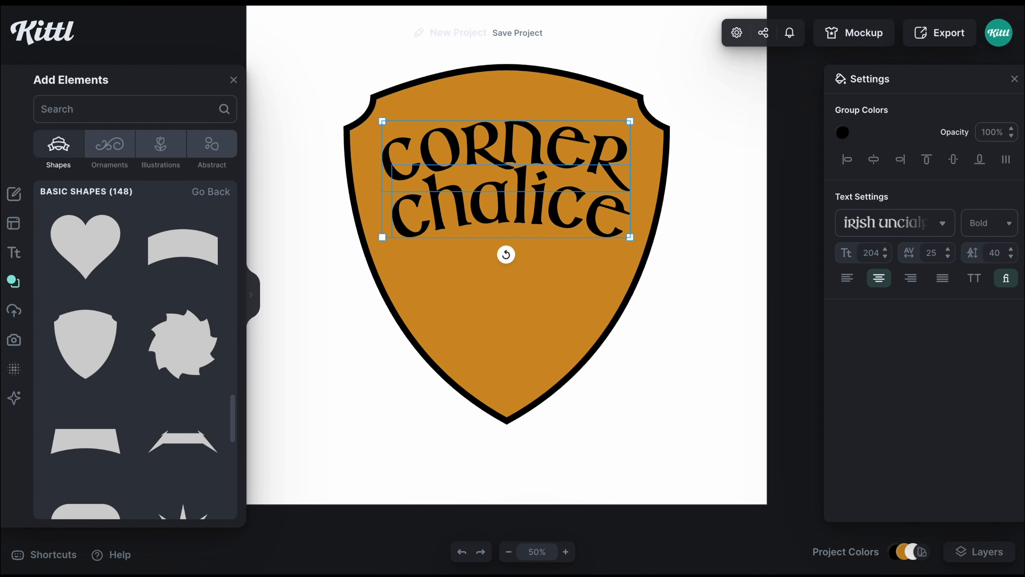
pyautogui.scroll(1, 431, 117)
pyautogui.click(585, 100)
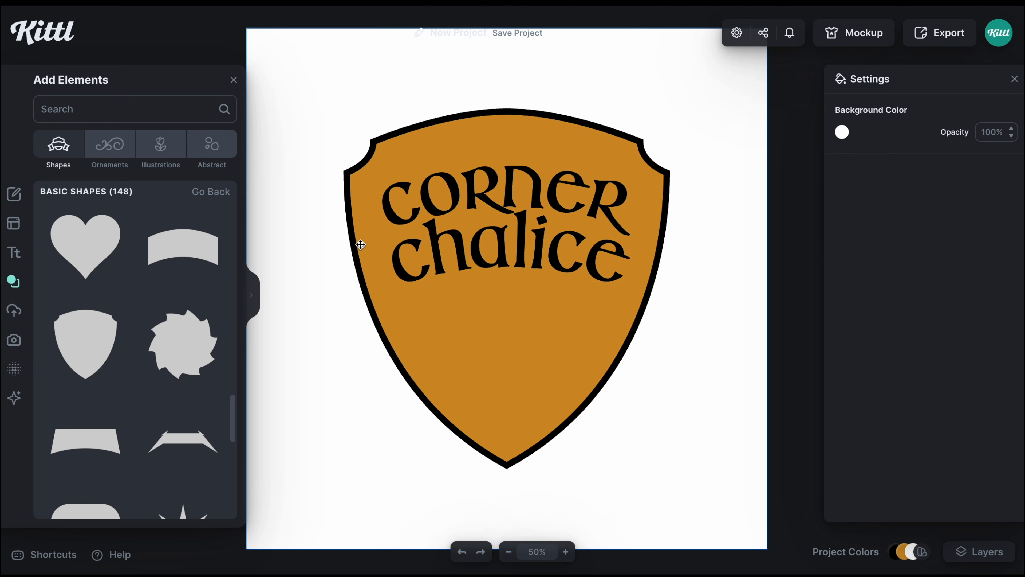
# Open the complete Vintage Paper collection of background images.
pyautogui.click(21, 371)
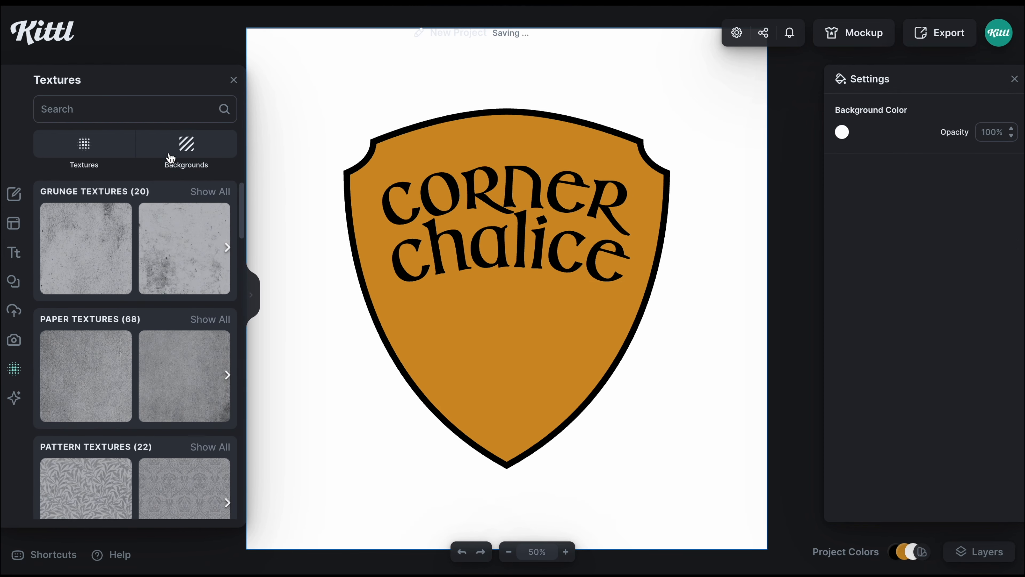
pyautogui.click(179, 160)
pyautogui.scroll(-2, 167, 298)
pyautogui.scroll(-10, 174, 369)
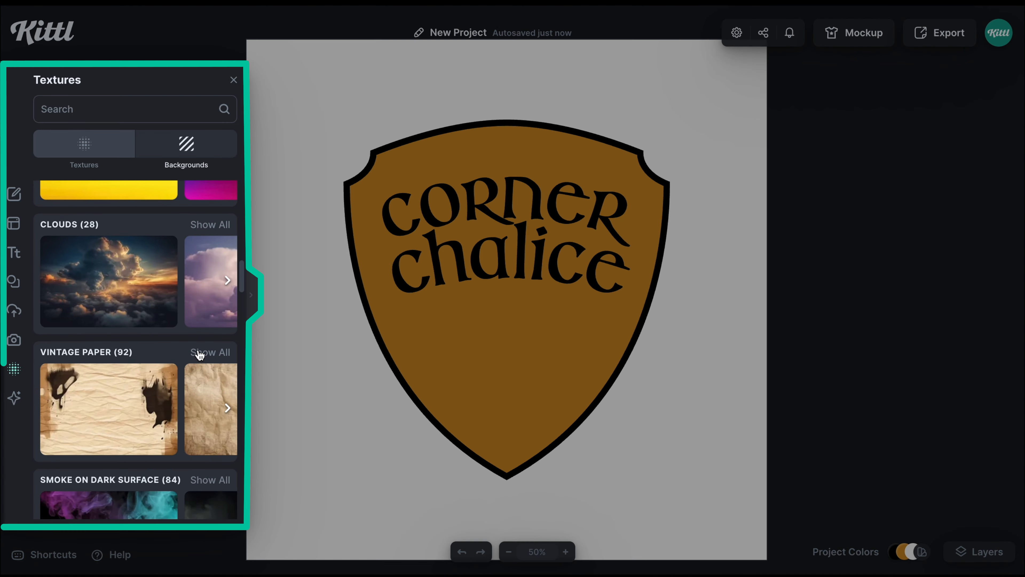
pyautogui.click(200, 355)
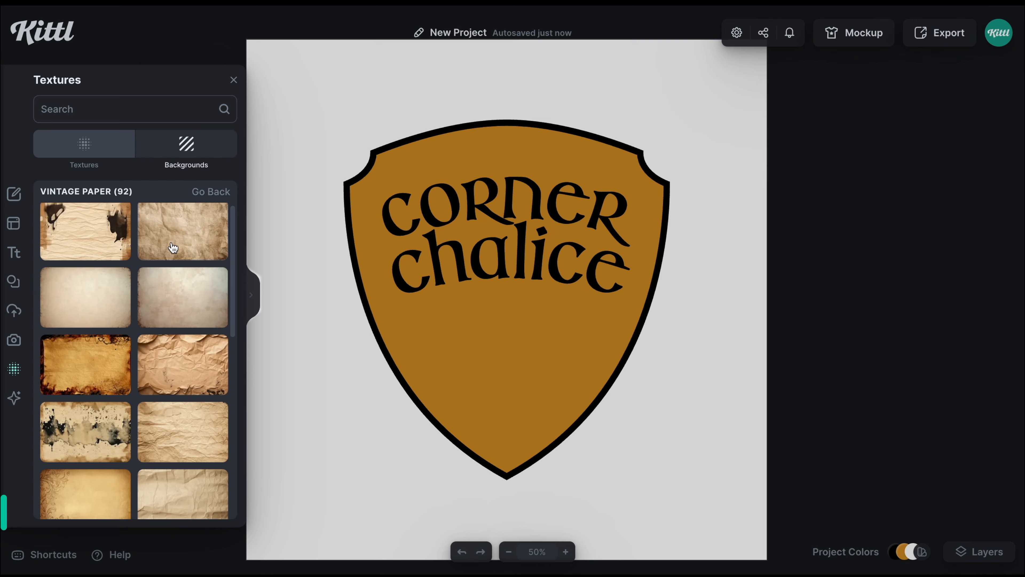
# Try the crumpled brown parchment and the plain cream paper as the canvas background.
pyautogui.click(142, 242)
pyautogui.scroll(-2, 125, 361)
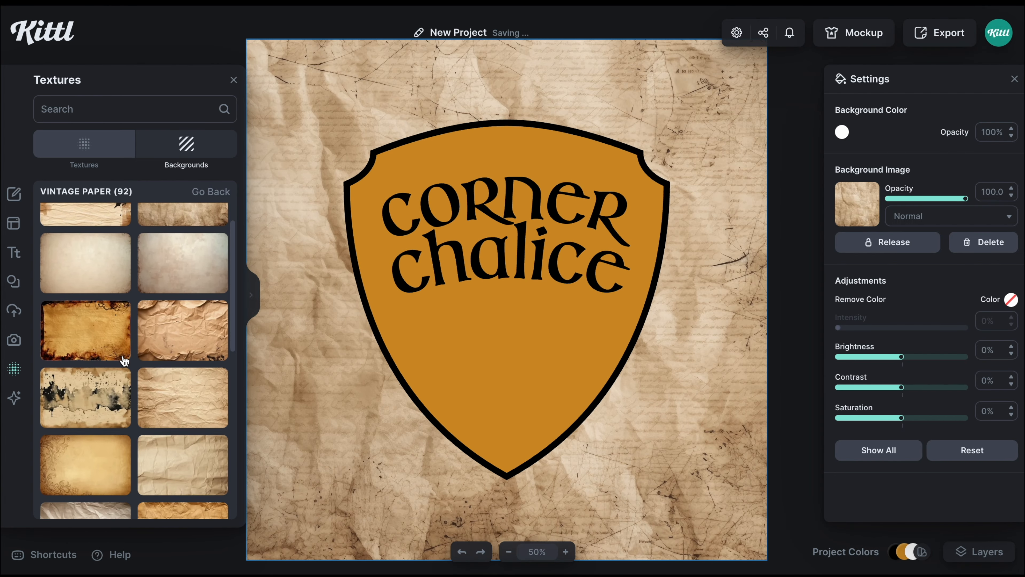
pyautogui.scroll(-1, 124, 361)
pyautogui.click(107, 267)
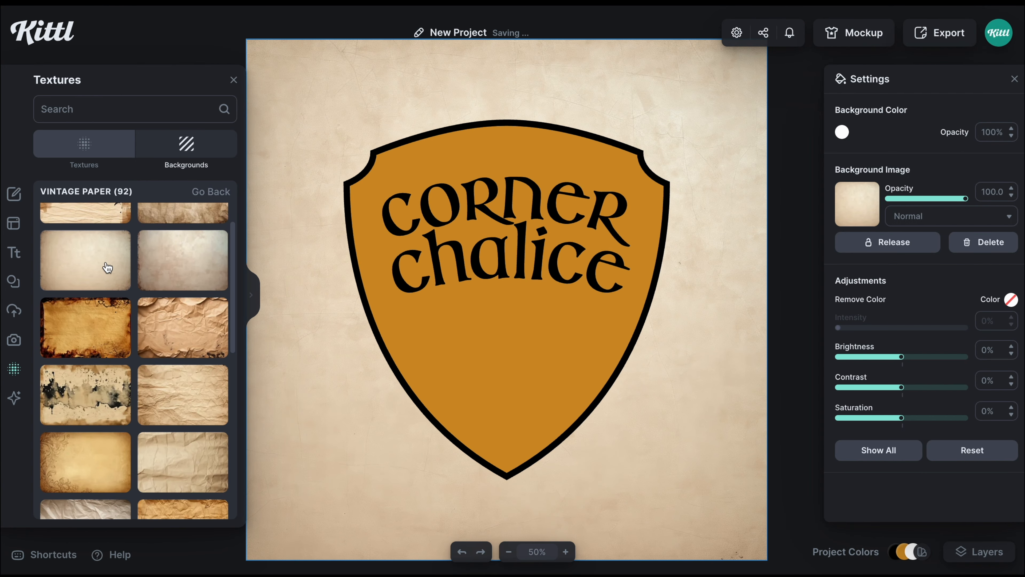
# Apply a smooth beige vintage paper with faint stains as the canvas background and close the collection.
pyautogui.scroll(-5, 179, 392)
pyautogui.click(99, 421)
pyautogui.click(234, 79)
pyautogui.click(204, 254)
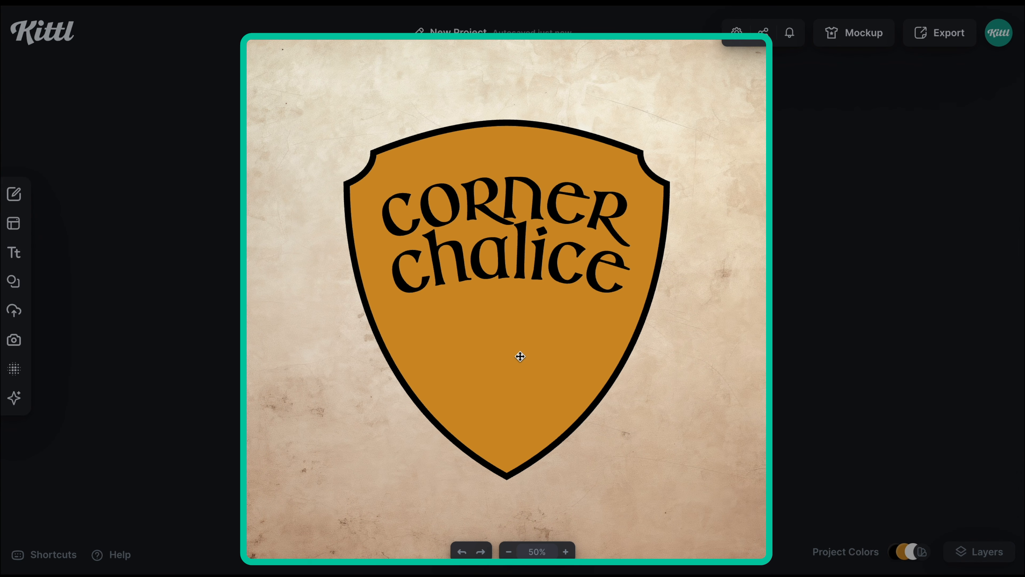
# Add the text "the" above "corner" near the shield's upper edge and list the Script typefaces for it.
pyautogui.press('t')
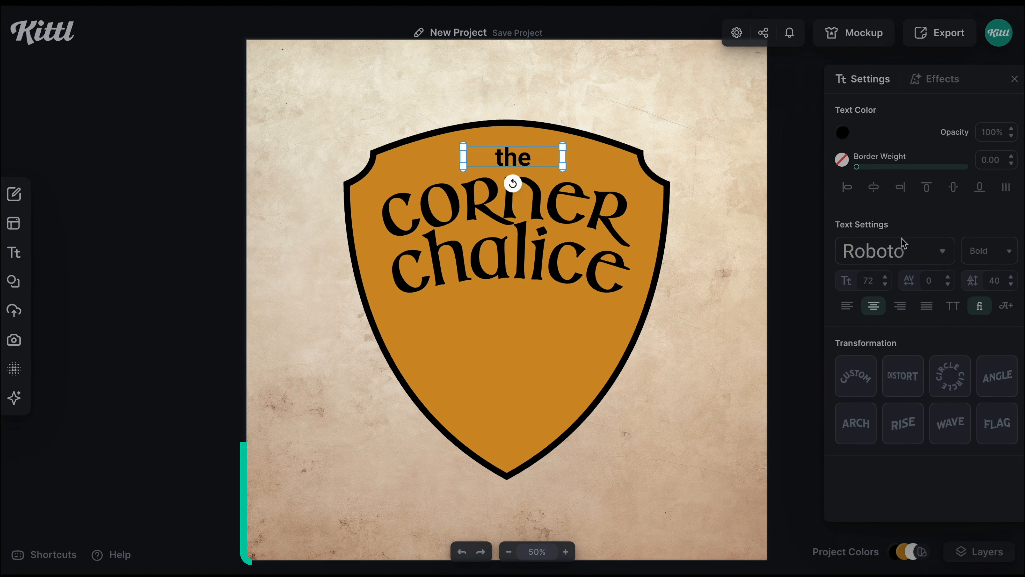
pyautogui.click(902, 249)
pyautogui.click(773, 87)
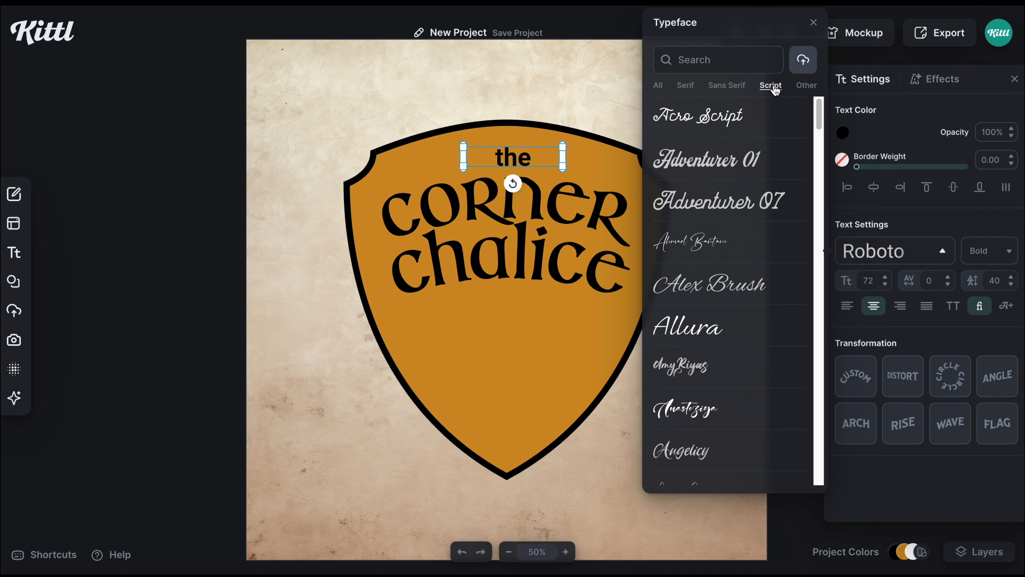
# Try several script typefaces on "the", including Authorized Signature and Carattere.
pyautogui.scroll(-1, 712, 232)
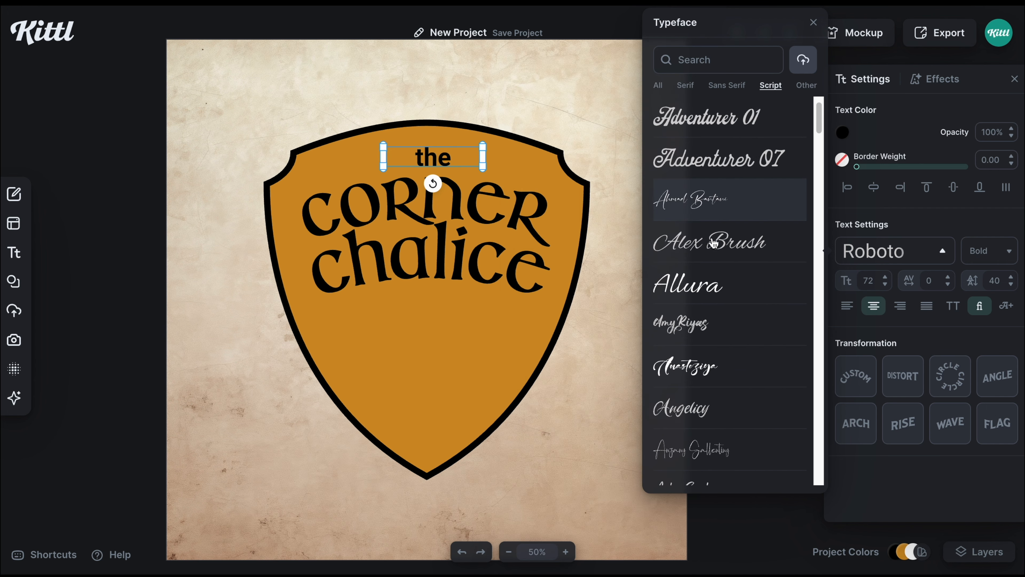
pyautogui.scroll(-3, 713, 216)
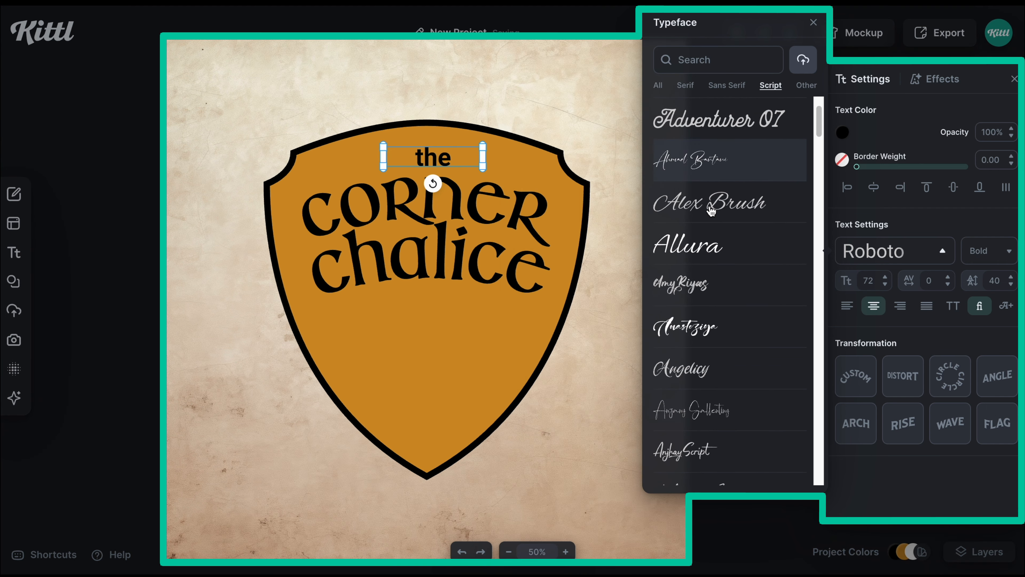
pyautogui.scroll(-2, 712, 212)
pyautogui.click(707, 340)
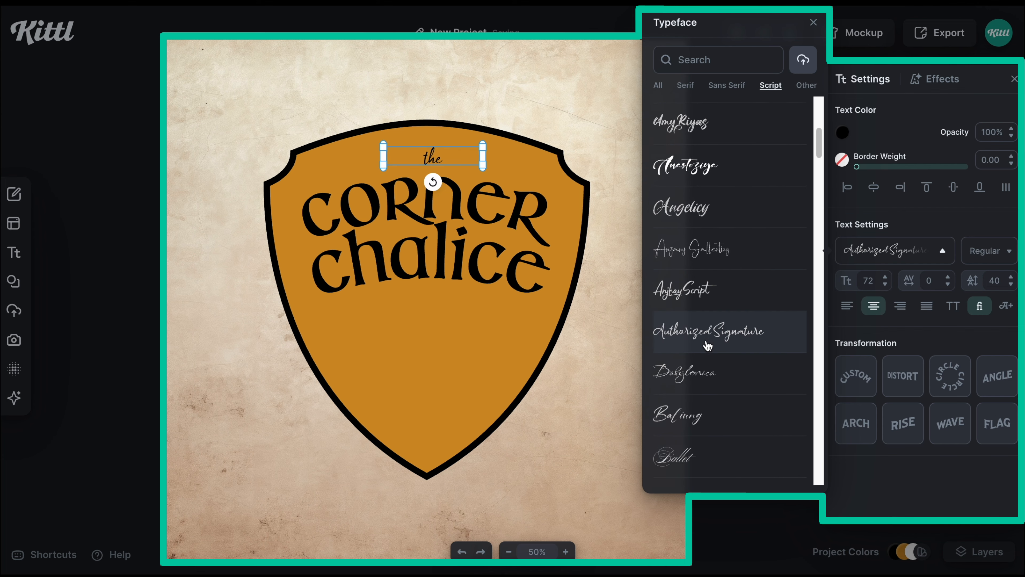
pyautogui.scroll(-1, 708, 344)
pyautogui.scroll(-2, 707, 344)
pyautogui.click(702, 333)
pyautogui.scroll(-8, 704, 343)
pyautogui.click(716, 371)
pyautogui.scroll(-13, 719, 368)
pyautogui.click(722, 358)
pyautogui.scroll(-16, 723, 354)
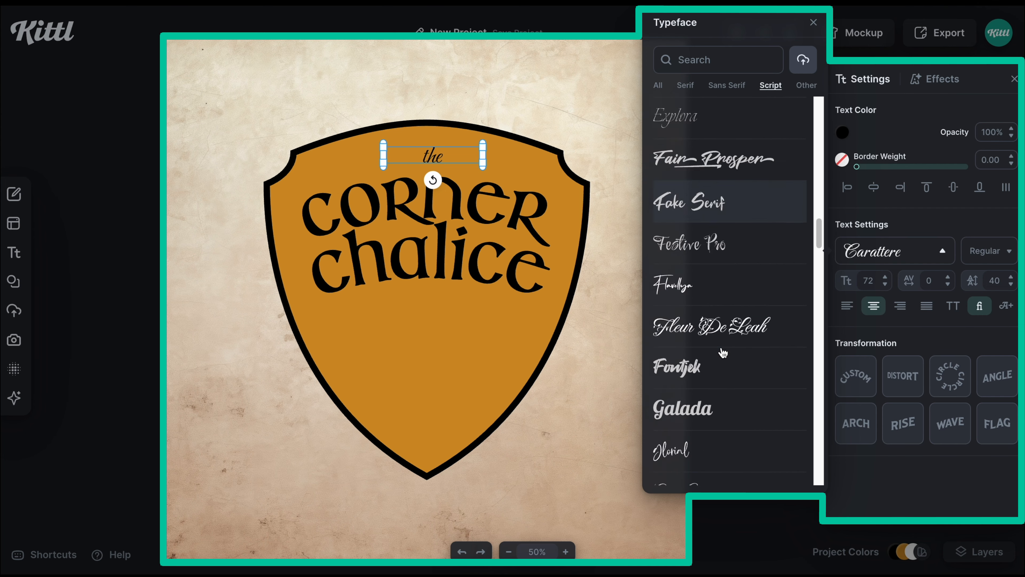
pyautogui.click(703, 317)
# Set "the" in the Kleymisska typeface and enlarge it, keeping it centered above "corner".
pyautogui.scroll(-4, 703, 319)
pyautogui.click(691, 336)
pyautogui.scroll(-2, 689, 339)
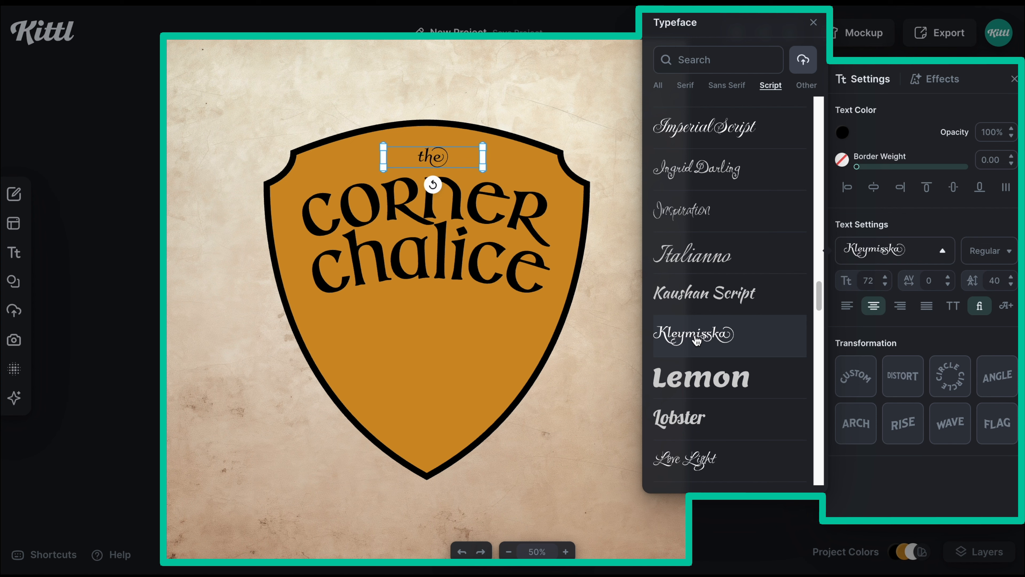
pyautogui.moveTo(484, 147)
pyautogui.mouseDown()
pyautogui.moveTo(452, 156)
pyautogui.moveTo(473, 152)
pyautogui.mouseUp()
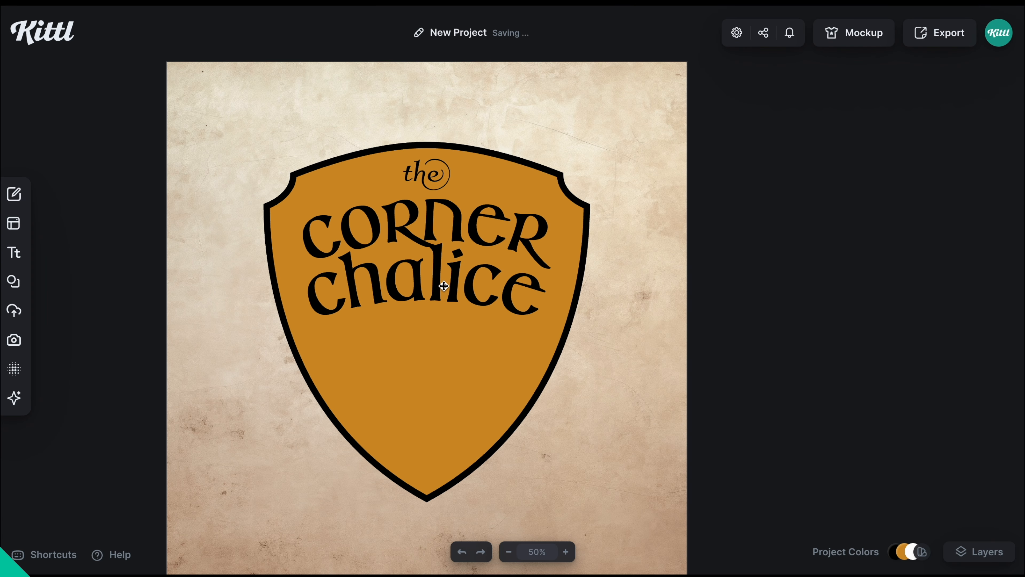
# Search the elements library for "chalice".
pyautogui.click(440, 290)
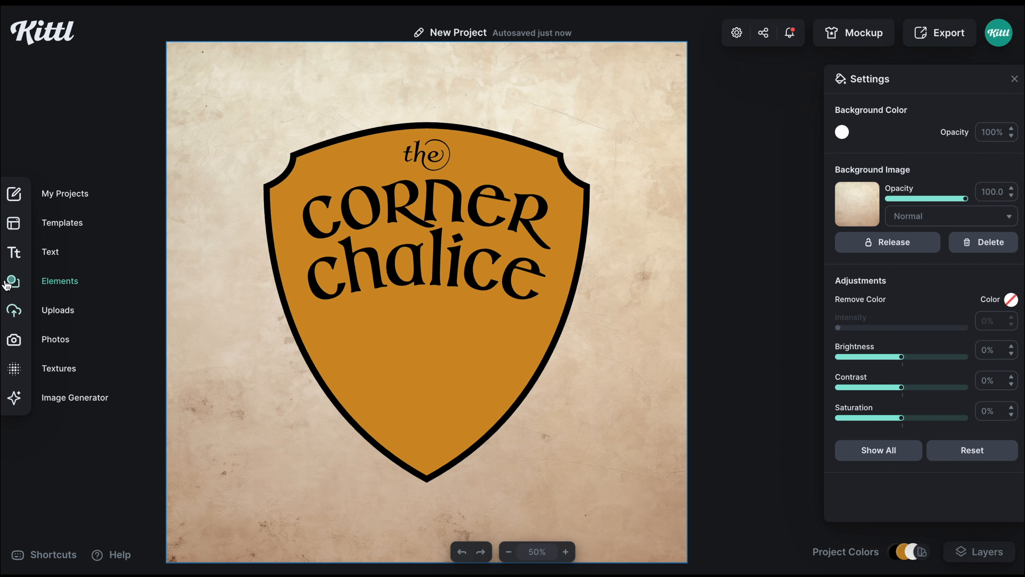
pyautogui.click(7, 284)
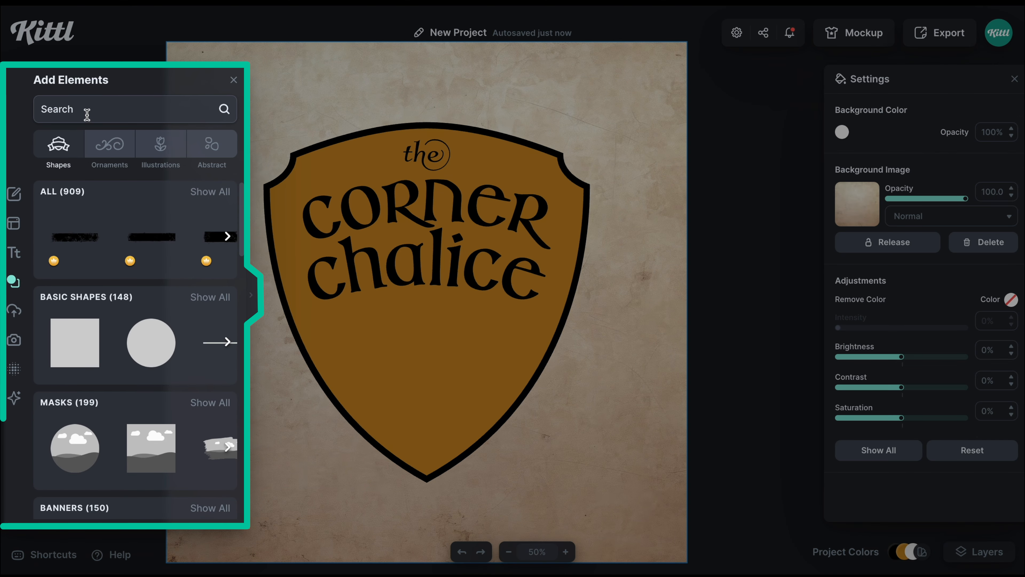
pyautogui.click(87, 115)
pyautogui.write('ch')
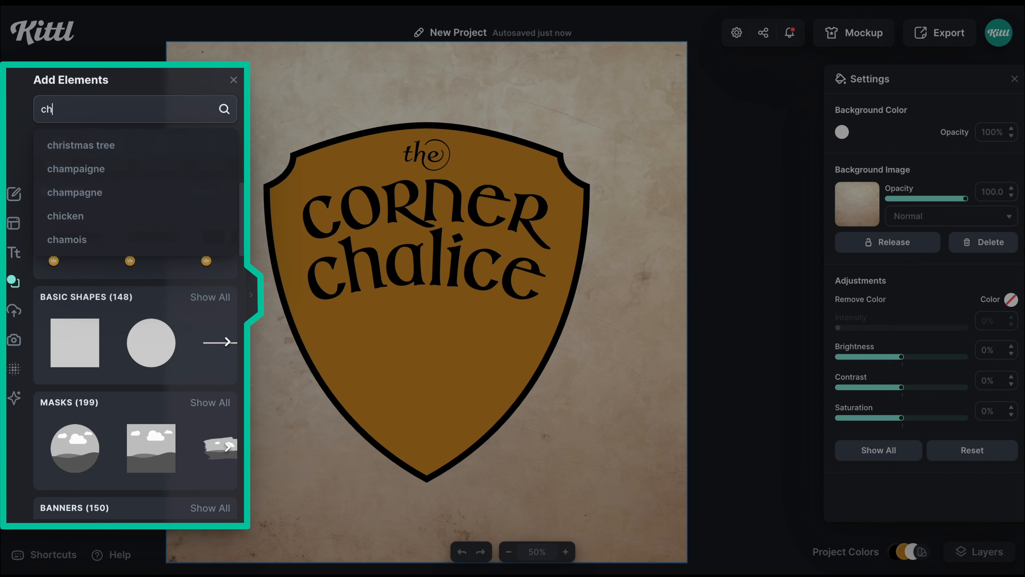
pyautogui.write('alice')
pyautogui.press('Return')
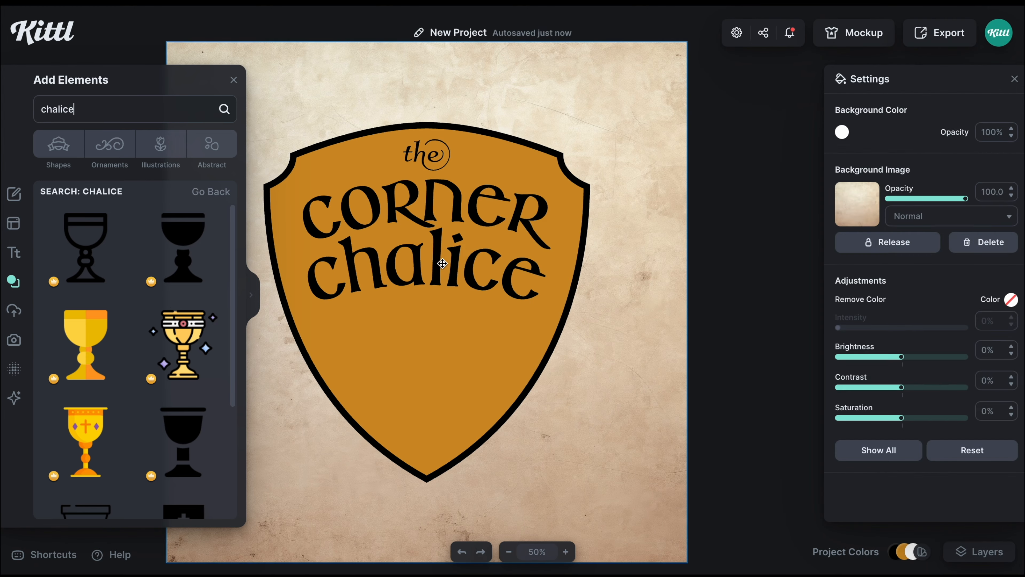
# Add the solid black chalice with a banded rim, shrunk and placed beneath the "chalice" lettering.
pyautogui.click(187, 246)
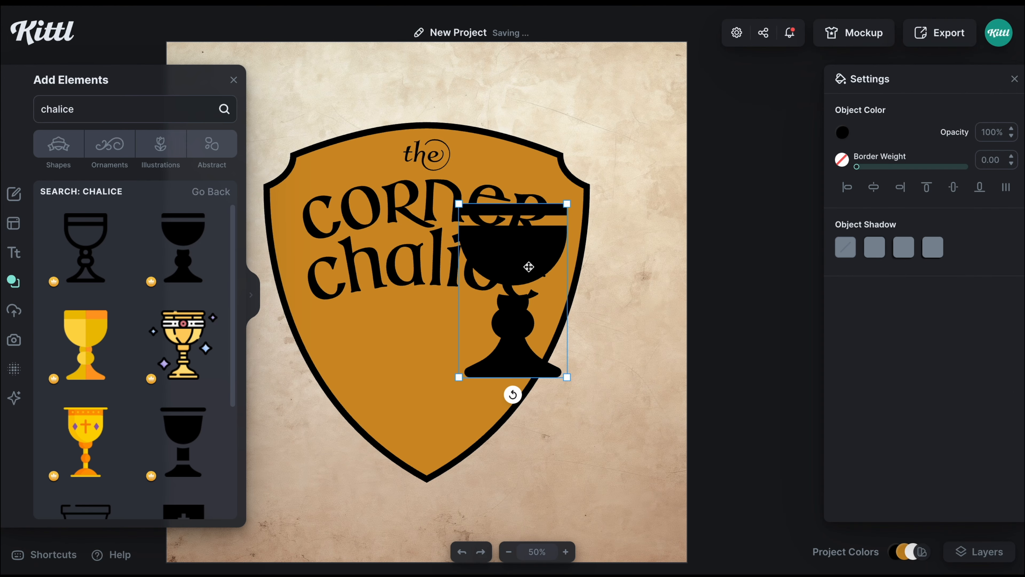
pyautogui.moveTo(524, 266); pyautogui.dragTo(456, 296)
pyautogui.moveTo(496, 234); pyautogui.dragTo(435, 324)
# Add the plain yellow-and-orange chalice and the two-tone chalice with a red knob, and set both aside next to the shield.
pyautogui.click(85, 343)
pyautogui.scroll(-10, 149, 363)
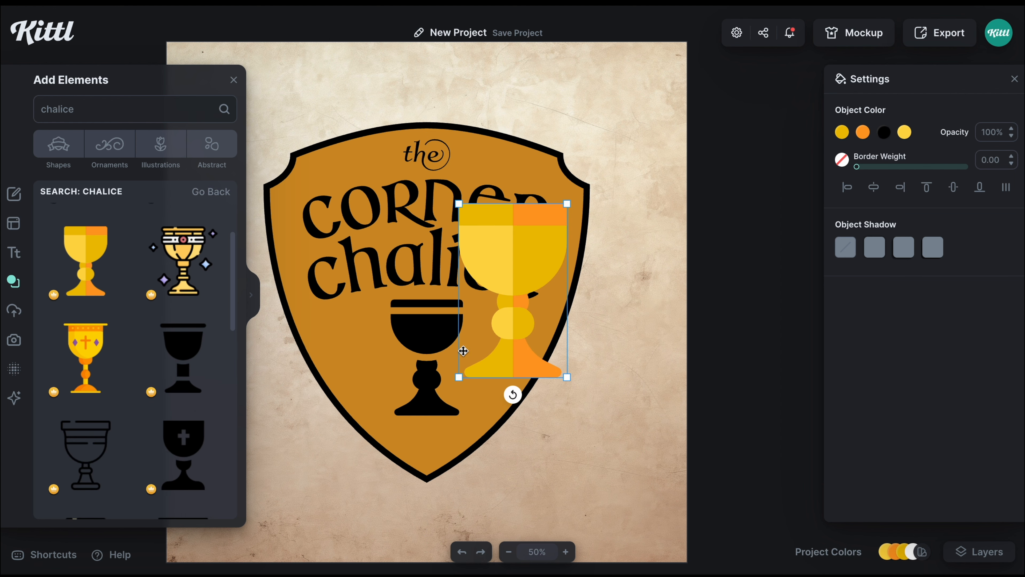
pyautogui.click(86, 324)
pyautogui.moveTo(517, 254); pyautogui.dragTo(673, 253)
pyautogui.keyDown('shift'); pyautogui.click(513, 279); pyautogui.keyUp('shift')
pyautogui.moveTo(512, 279); pyautogui.dragTo(655, 279)
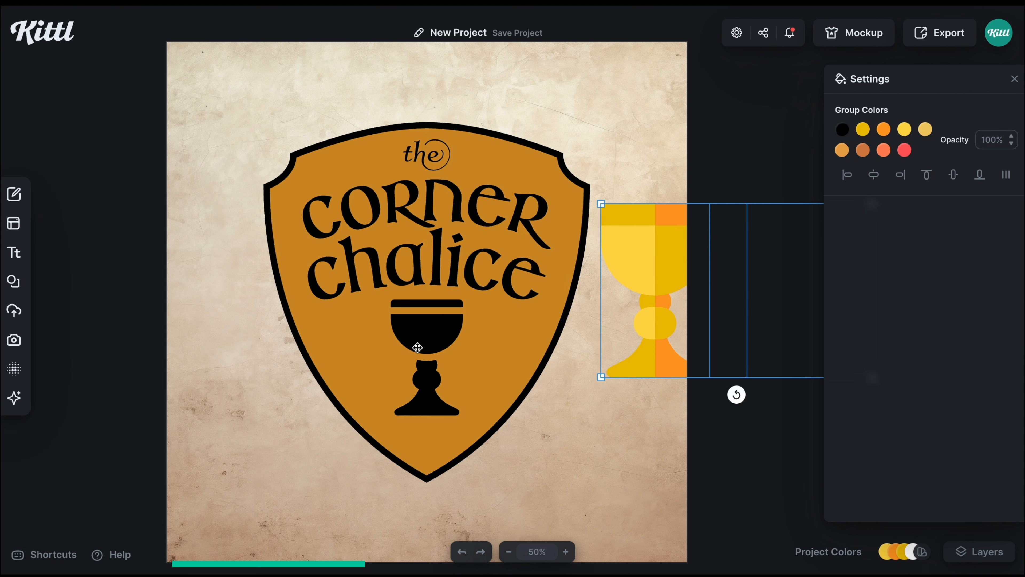
# Replace the black chalice with the red-knobbed one, shrunk to fit beneath the "chalice" lettering.
pyautogui.click(417, 348)
pyautogui.press('Delete')
pyautogui.moveTo(810, 271); pyautogui.dragTo(458, 358)
pyautogui.click(231, 366)
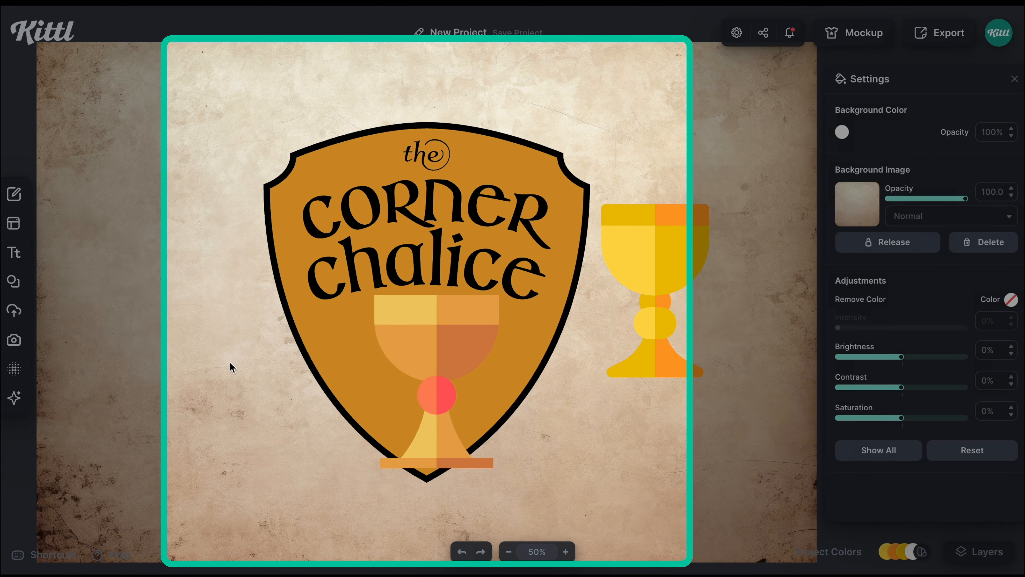
pyautogui.click(453, 335)
pyautogui.moveTo(499, 295); pyautogui.dragTo(481, 320)
pyautogui.moveTo(450, 350); pyautogui.dragTo(444, 329)
# Delete the red-knobbed chalice and center the shrunken yellow-and-orange chalice beneath the "chalice" lettering.
pyautogui.moveTo(642, 329); pyautogui.dragTo(581, 382)
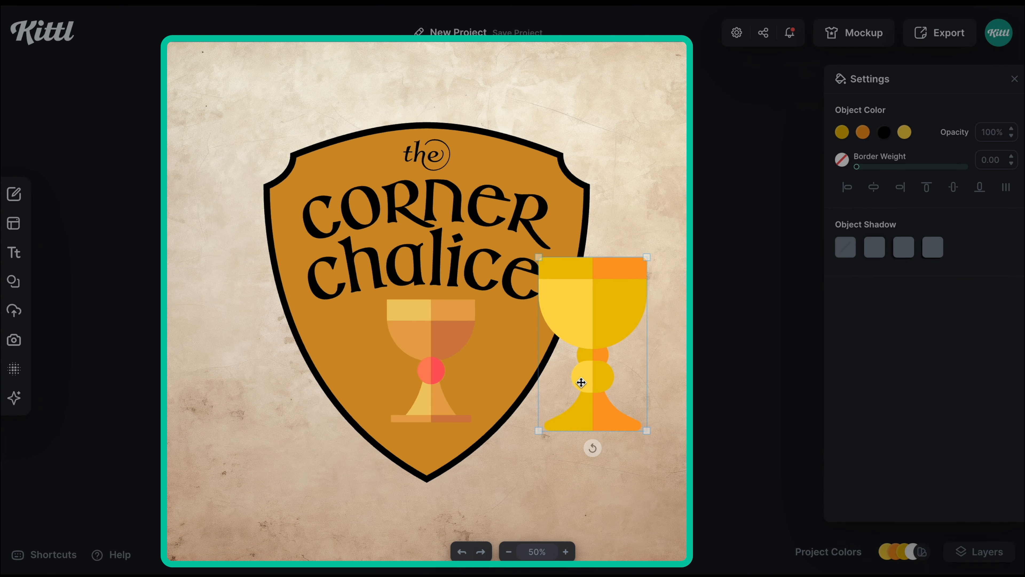
pyautogui.click(442, 352)
pyautogui.press('Delete')
pyautogui.moveTo(585, 323); pyautogui.dragTo(469, 376)
pyautogui.moveTo(531, 310); pyautogui.dragTo(494, 371)
pyautogui.moveTo(460, 397); pyautogui.dragTo(427, 329)
# Recolor the chalice's dark yellow parts black and its orange and light yellow parts pale orange ffcd8d.
pyautogui.click(842, 133)
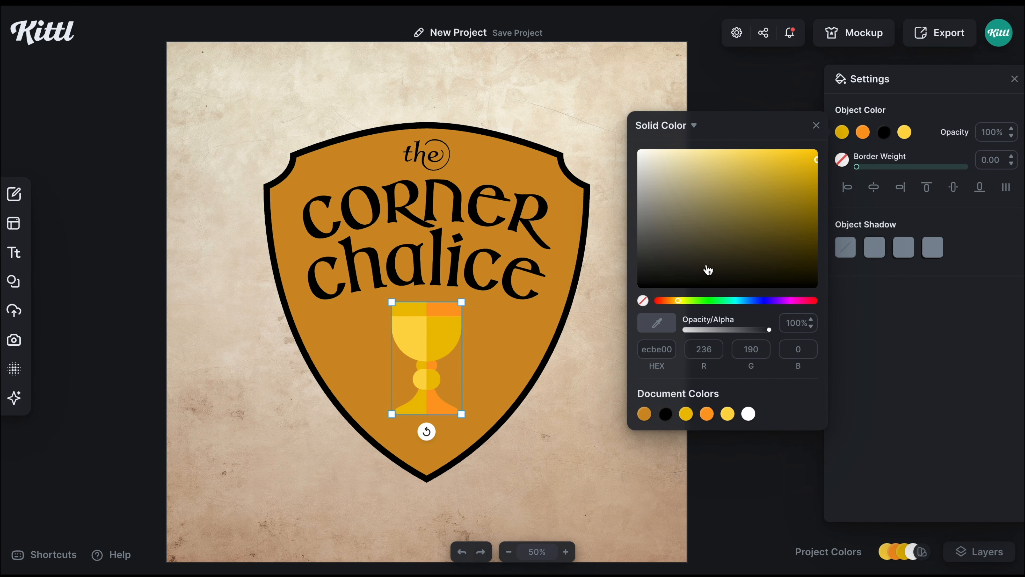
pyautogui.click(685, 286)
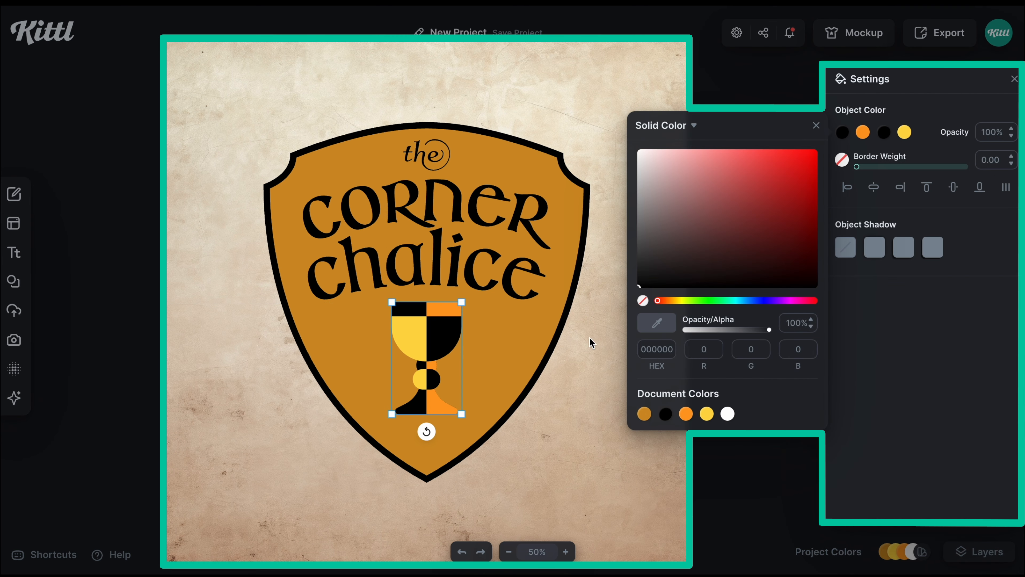
pyautogui.click(862, 134)
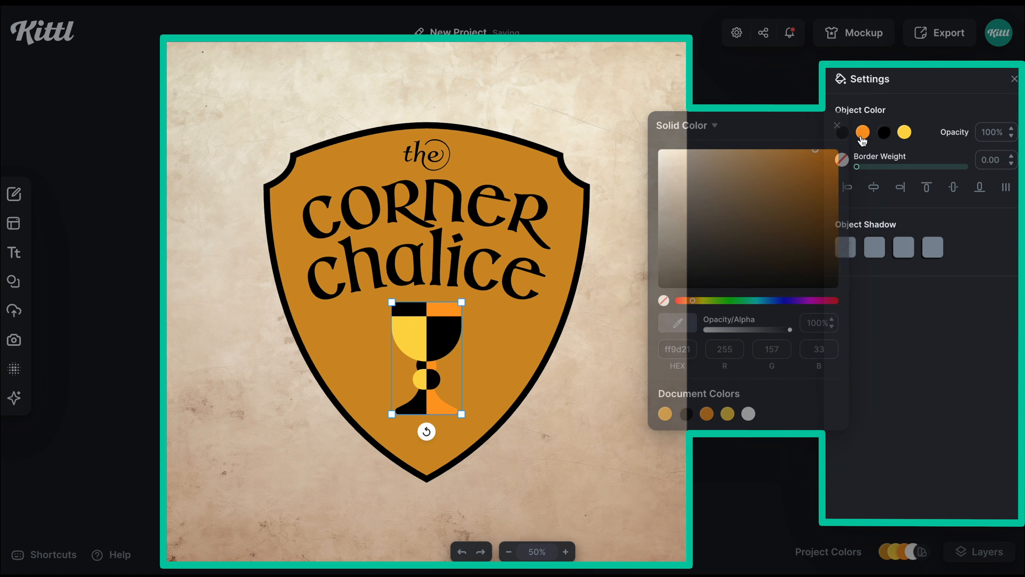
pyautogui.moveTo(743, 153); pyautogui.dragTo(739, 150)
pyautogui.click(904, 134)
pyautogui.click(748, 414)
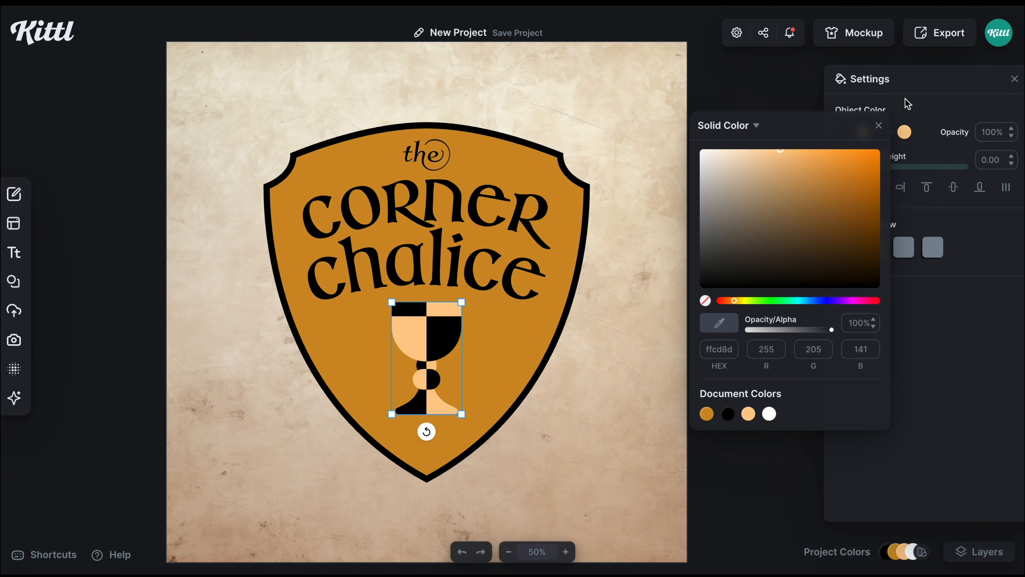
# Shift the project's pale orange color to a pale cream yellow.
pyautogui.click(872, 552)
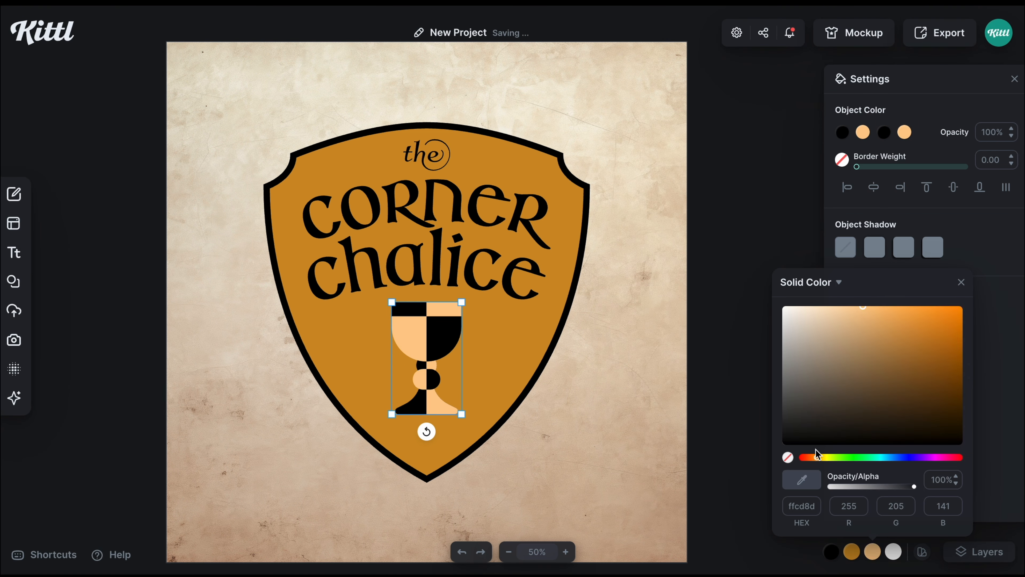
pyautogui.moveTo(817, 457); pyautogui.dragTo(822, 458)
pyautogui.moveTo(863, 307); pyautogui.dragTo(853, 309)
pyautogui.click(717, 398)
# Enlarge the chalice slightly and move it up beneath the "chalice" lettering.
pyautogui.click(440, 337)
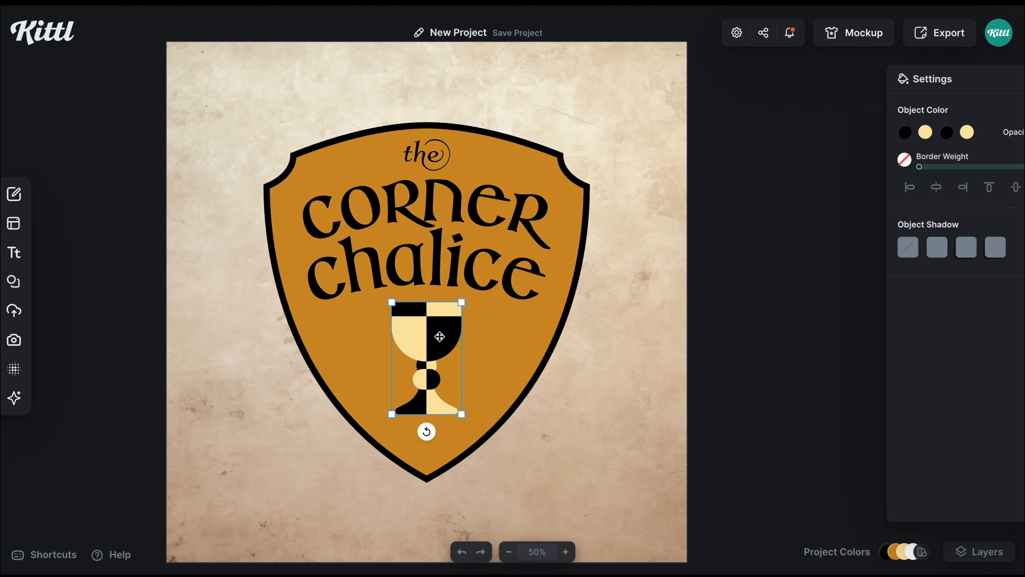
pyautogui.moveTo(461, 414); pyautogui.dragTo(466, 421)
pyautogui.moveTo(443, 379); pyautogui.dragTo(442, 373)
pyautogui.click(718, 356)
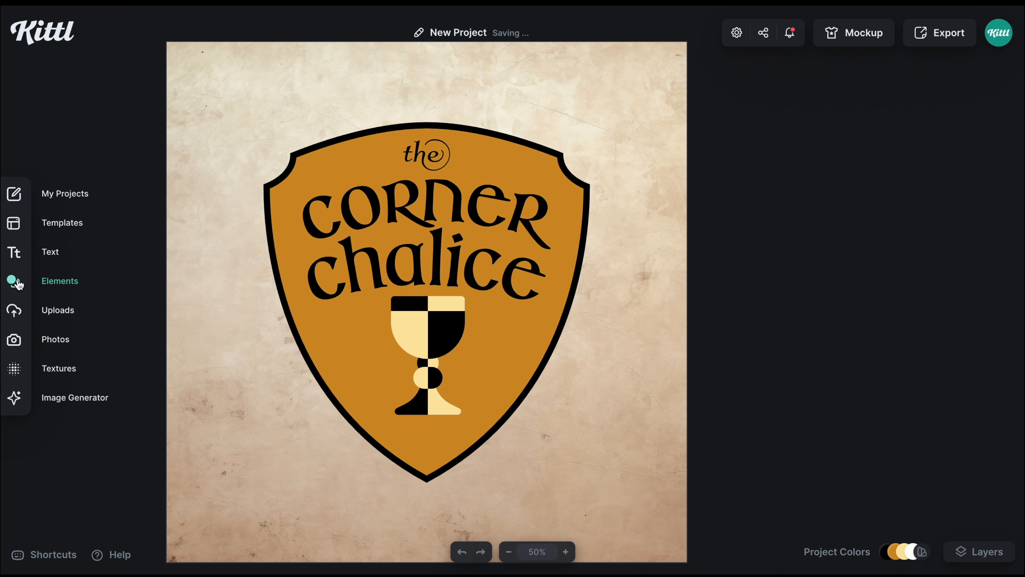
# Clear the chalice search and browse all shapes in the Banners category.
pyautogui.click(18, 285)
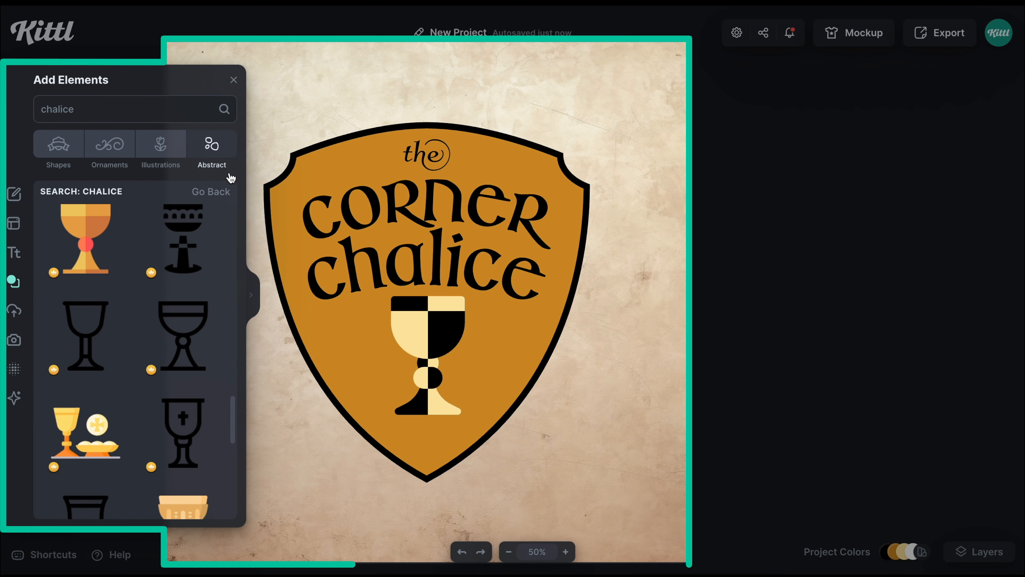
pyautogui.click(209, 189)
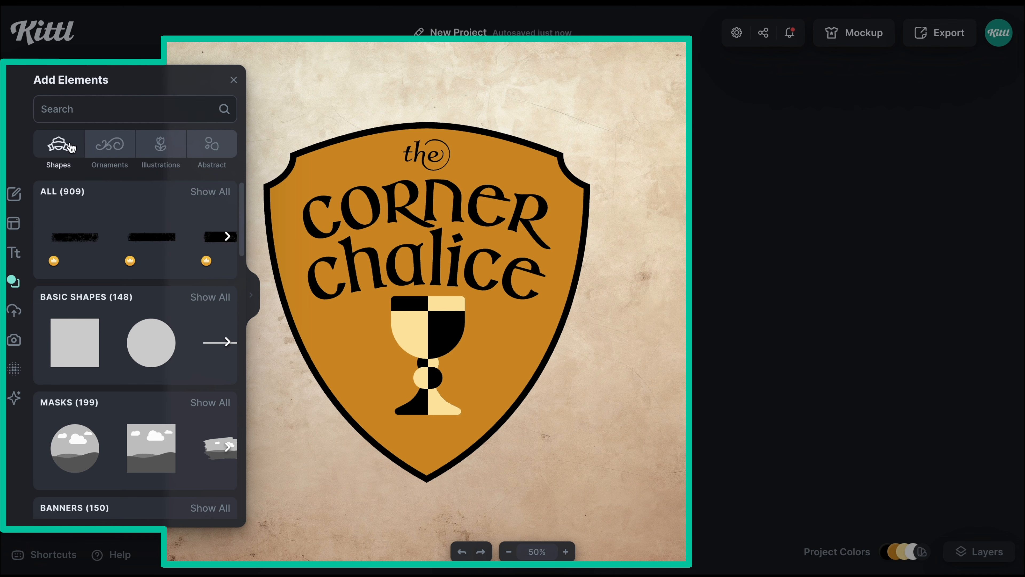
pyautogui.scroll(-5, 182, 291)
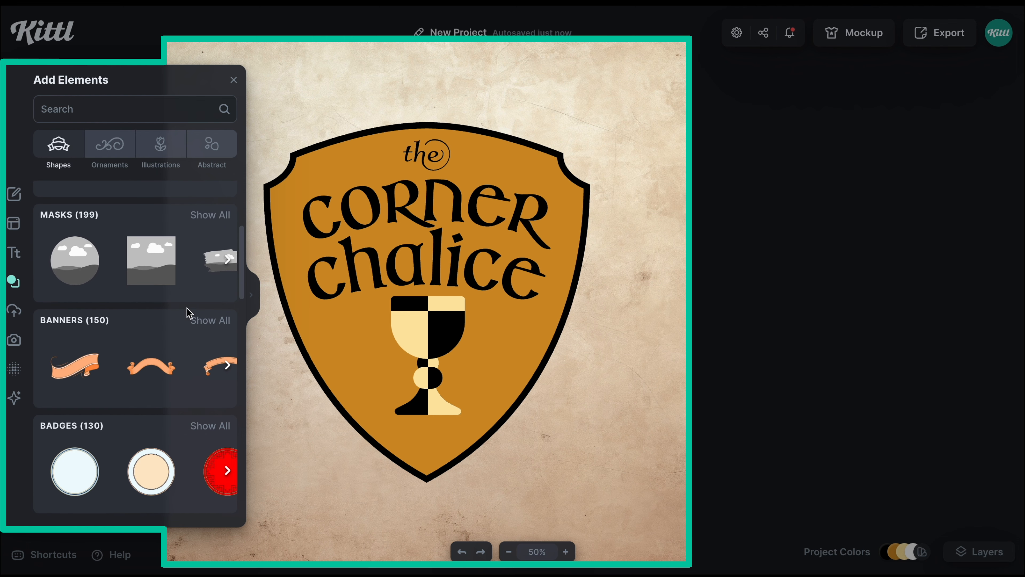
pyautogui.click(205, 322)
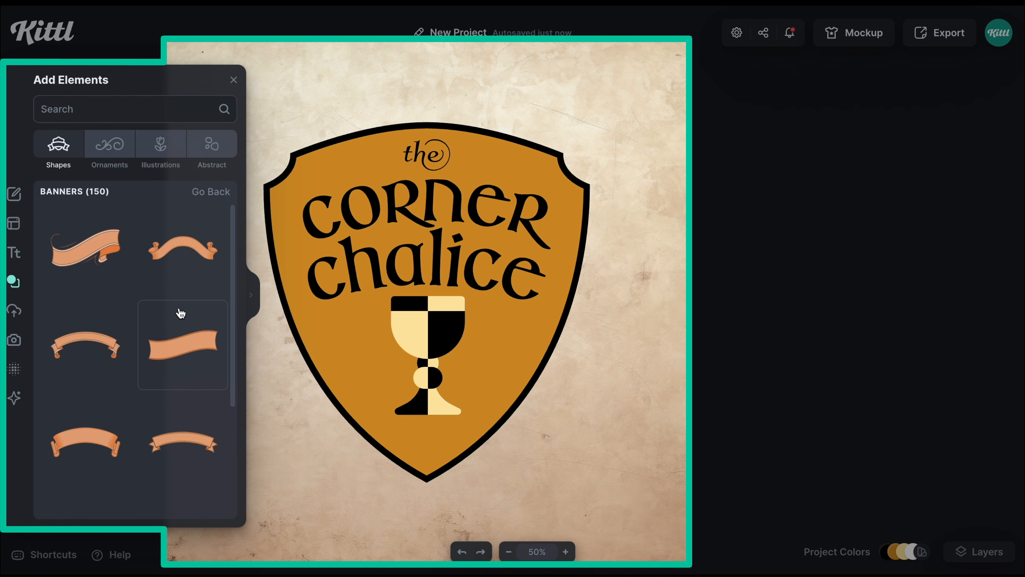
pyautogui.scroll(-2, 180, 313)
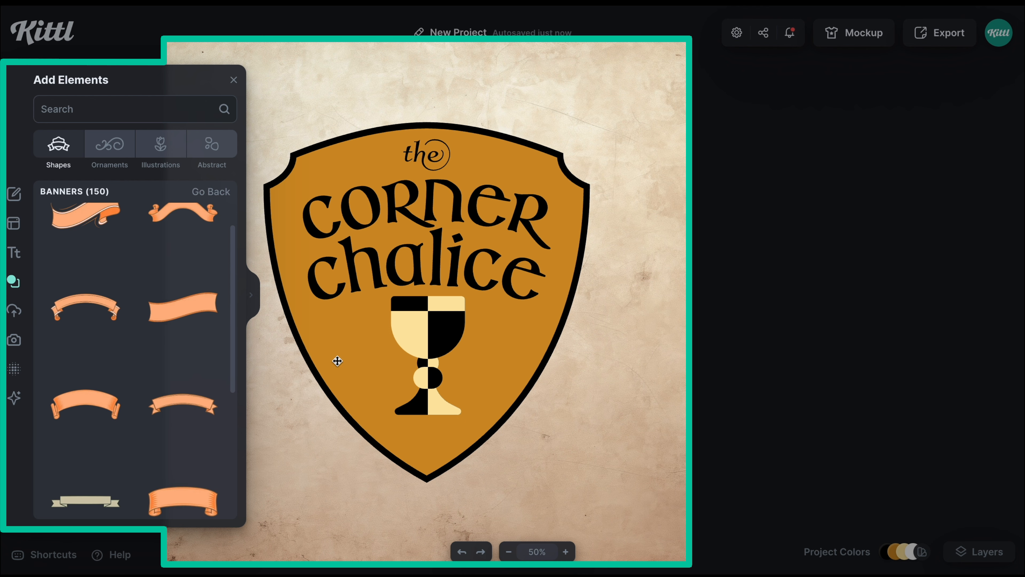
pyautogui.scroll(-3, 178, 390)
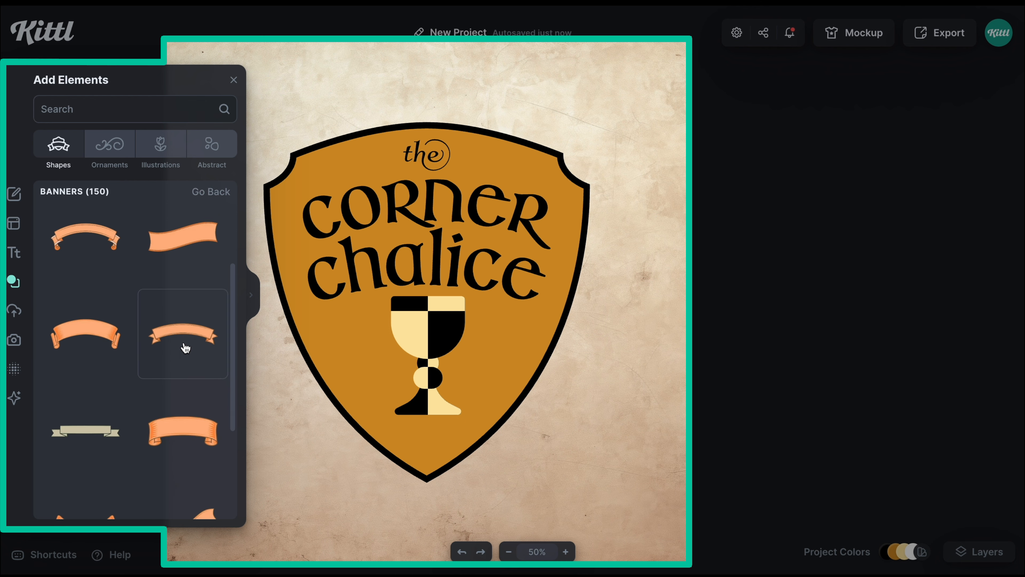
# Add the arched orange banner with notched ends and enlarge it across the shield's lower part.
pyautogui.click(183, 348)
pyautogui.moveTo(519, 286); pyautogui.dragTo(438, 382)
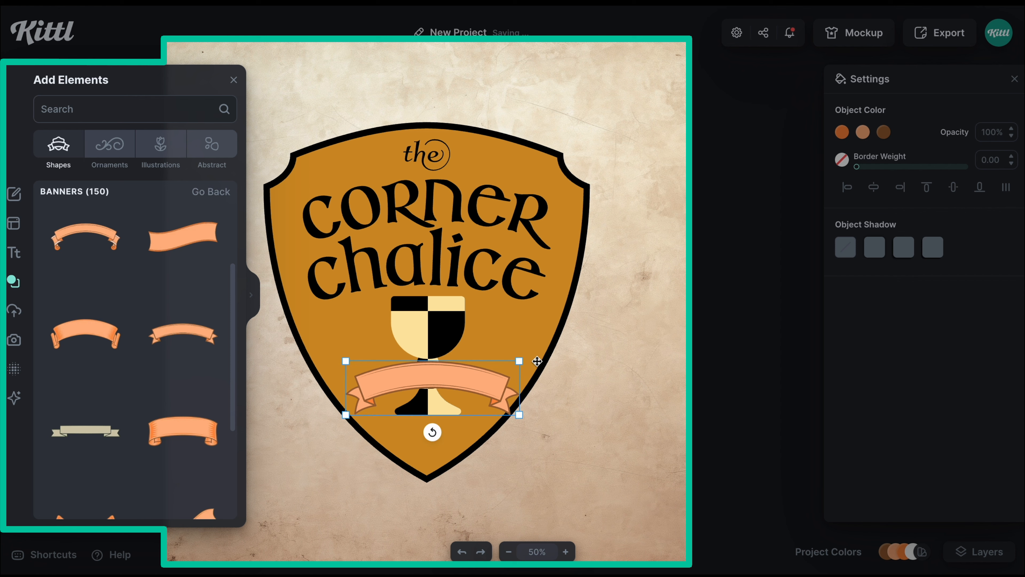
pyautogui.moveTo(522, 359); pyautogui.dragTo(572, 344)
pyautogui.moveTo(510, 385); pyautogui.dragTo(500, 421)
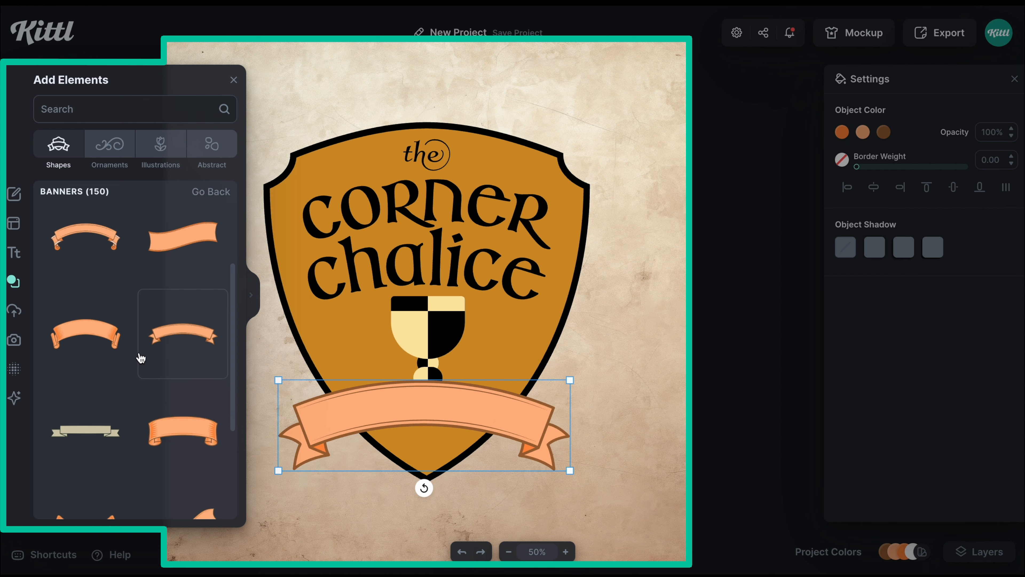
# Replace the orange banner with the beige folded ribbon banner, spread across the shield's lower part.
pyautogui.scroll(-8, 141, 358)
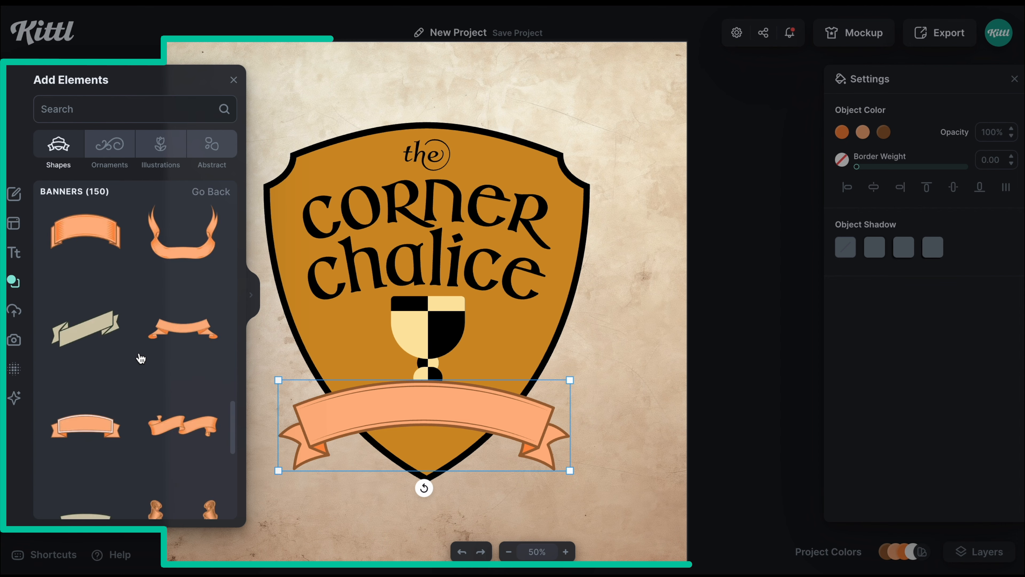
pyautogui.click(86, 328)
pyautogui.click(460, 408)
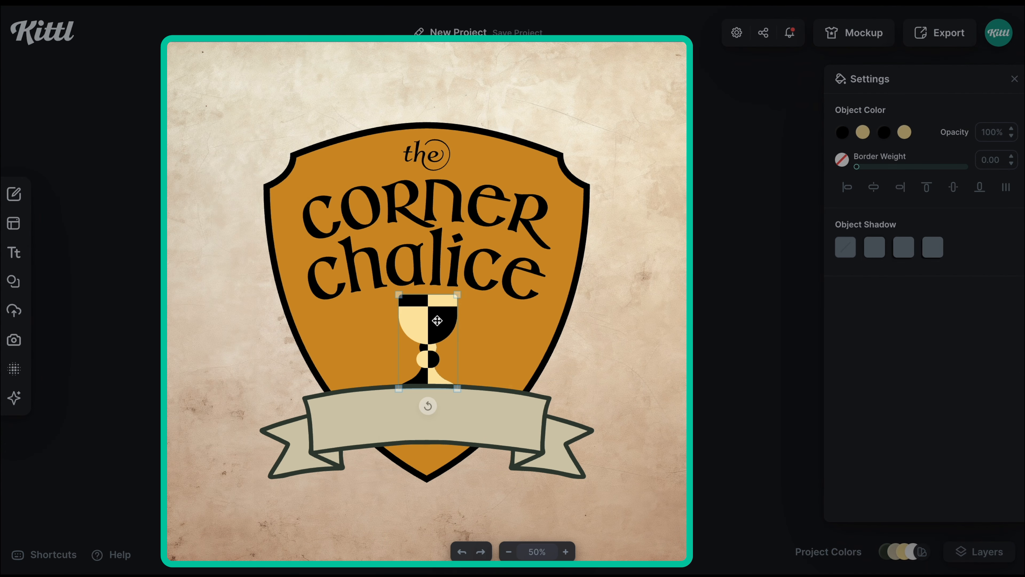
# Shrink the "corner chalice" lettering slightly and resize the chalice to fit between the lettering and the banner.
pyautogui.click(469, 428)
pyautogui.click(441, 334)
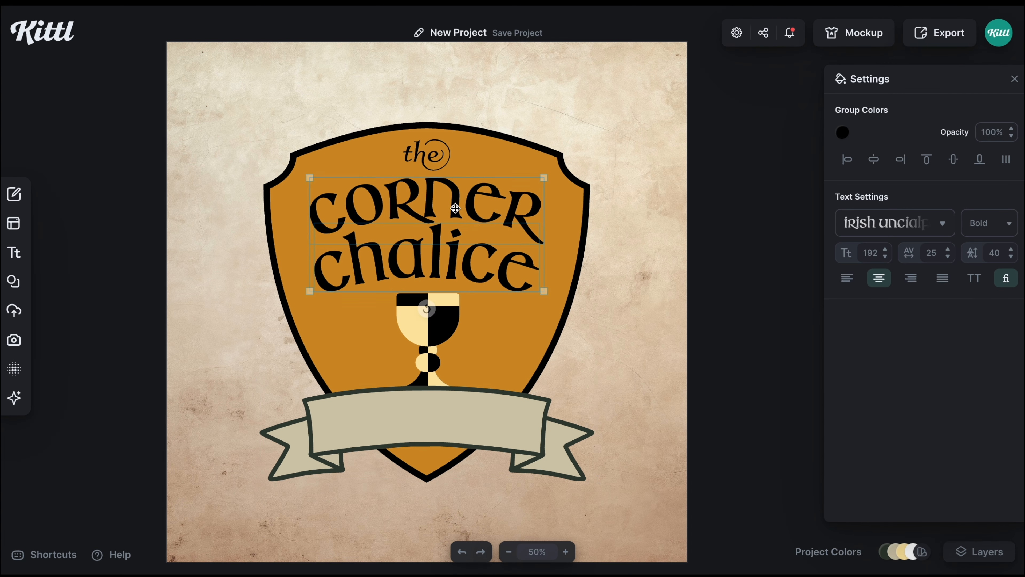
pyautogui.click(460, 294)
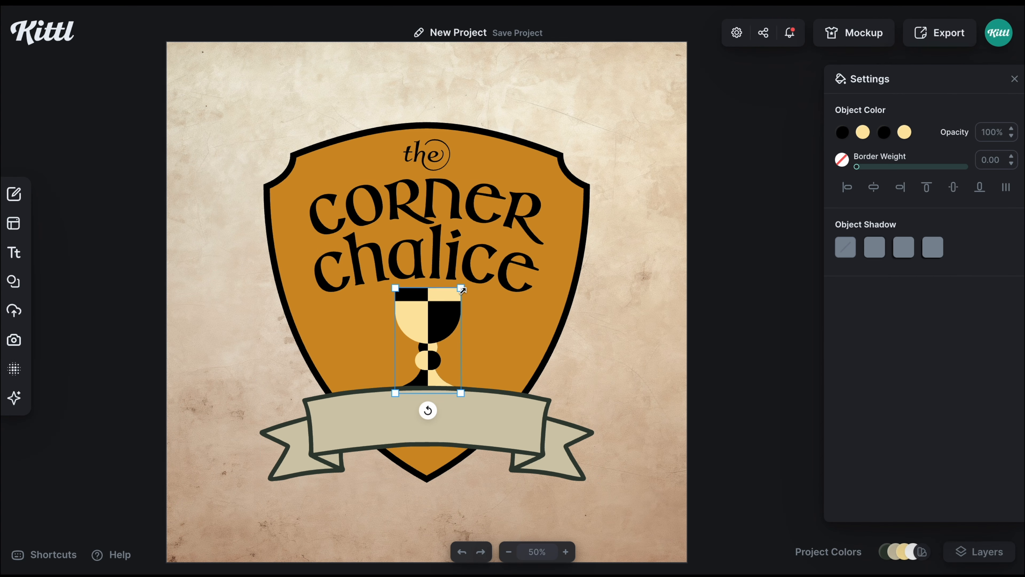
# Recolor the banner's fill to the shield's orange and its outline to black.
pyautogui.click(538, 414)
pyautogui.click(842, 133)
pyautogui.click(645, 415)
pyautogui.click(863, 133)
pyautogui.click(687, 414)
# Give the banner a black border with a weight of 4.00.
pyautogui.click(1012, 157)
pyautogui.click(843, 159)
pyautogui.click(666, 441)
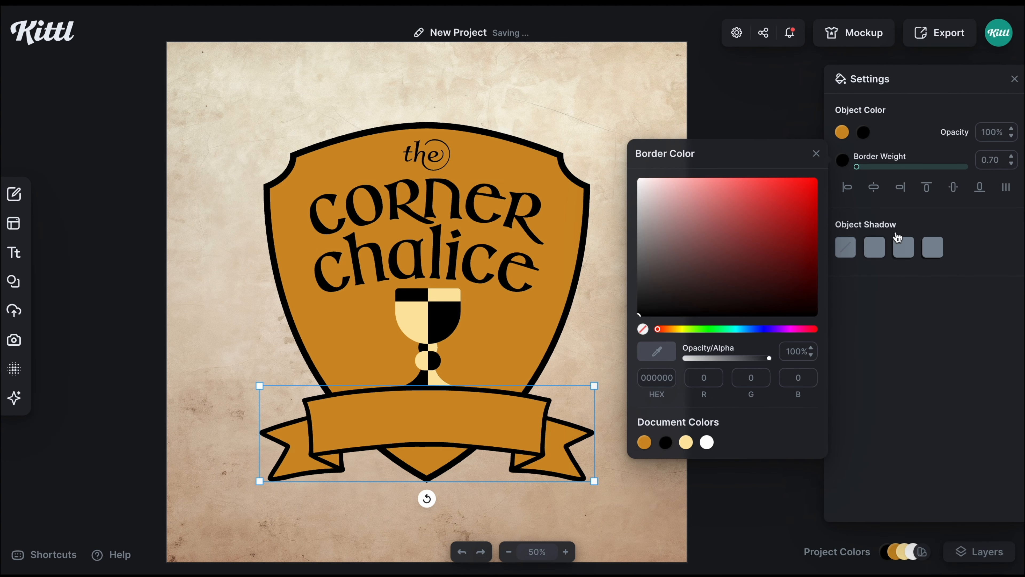
pyautogui.doubleClick(1000, 161)
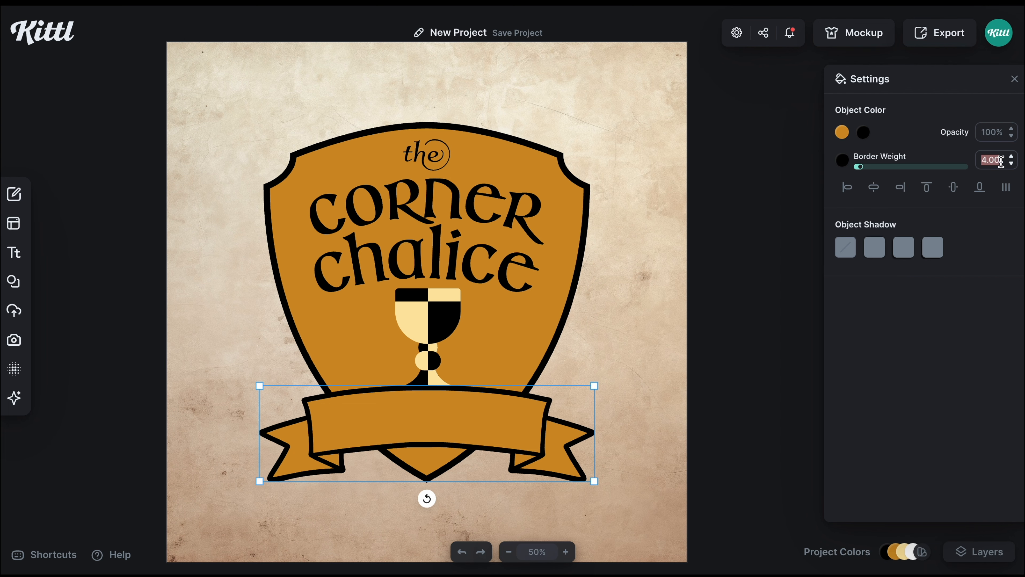
pyautogui.click(692, 356)
# Add the text "inn & pub", widened to fit on one line and centered on the banner.
pyautogui.scroll(-1, 692, 357)
pyautogui.write('t')
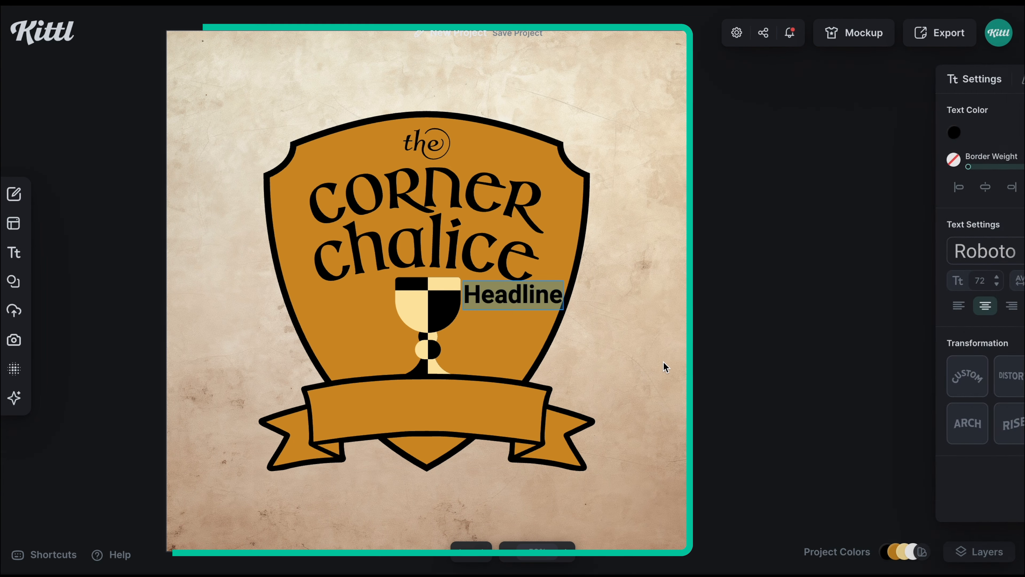
pyautogui.write('inn & p')
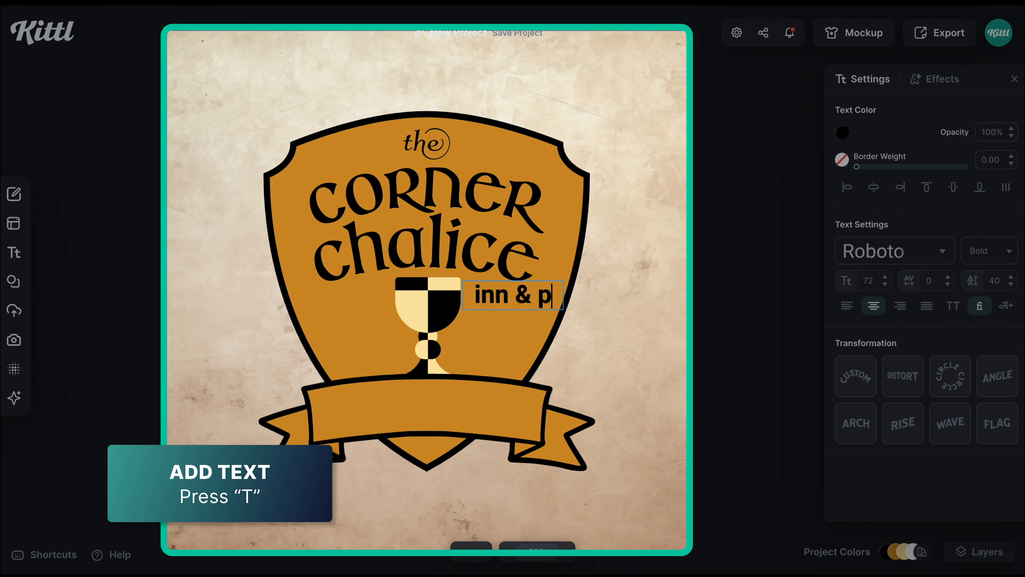
pyautogui.write('ub')
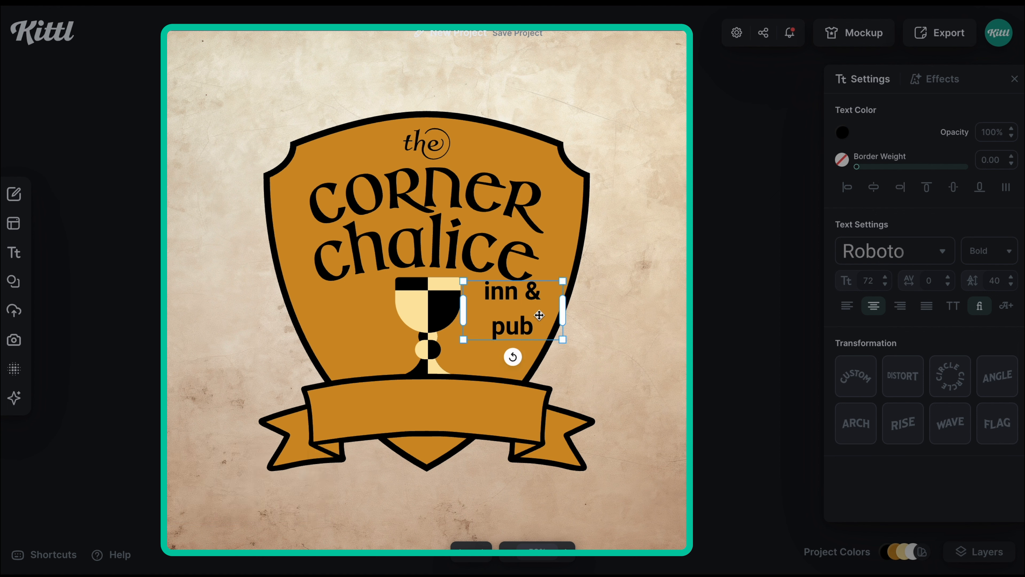
pyautogui.moveTo(562, 310); pyautogui.dragTo(600, 311)
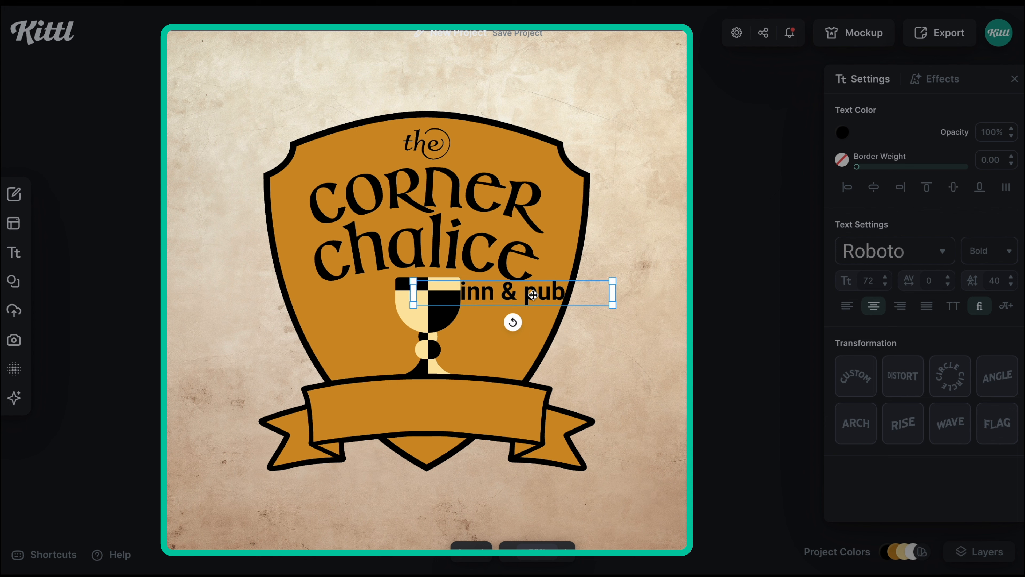
pyautogui.moveTo(533, 295); pyautogui.dragTo(444, 407)
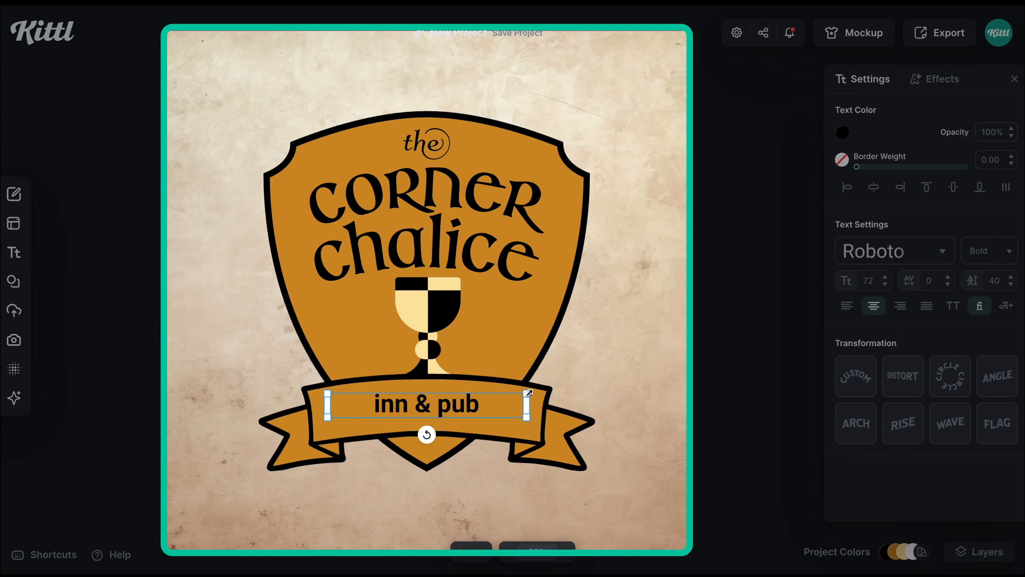
# Enlarge the "inn & pub" banner text to size 85 and set it in the Kleymisska typeface in all capitals.
pyautogui.moveTo(529, 393); pyautogui.dragTo(544, 390)
pyautogui.click(923, 255)
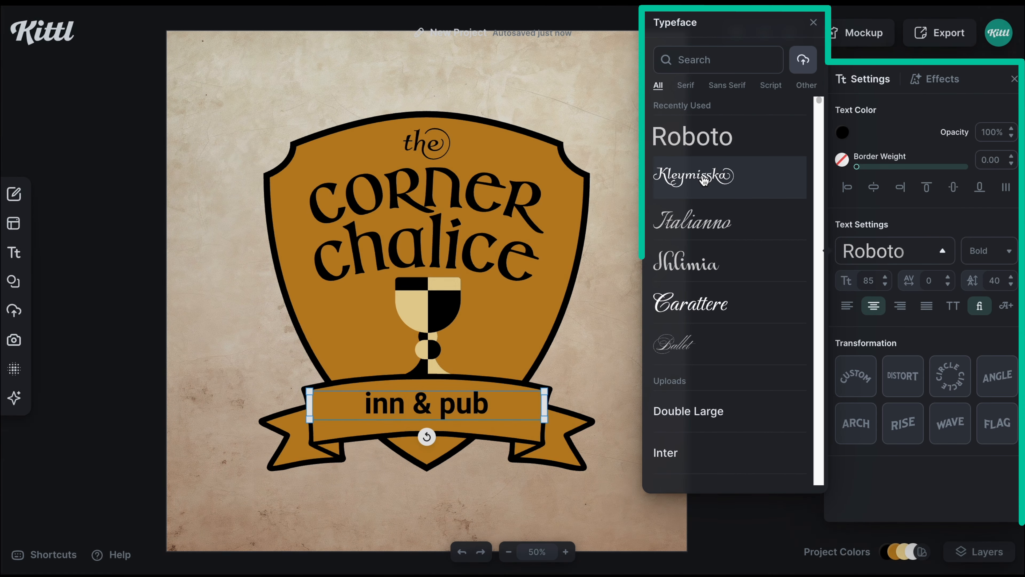
pyautogui.click(767, 173)
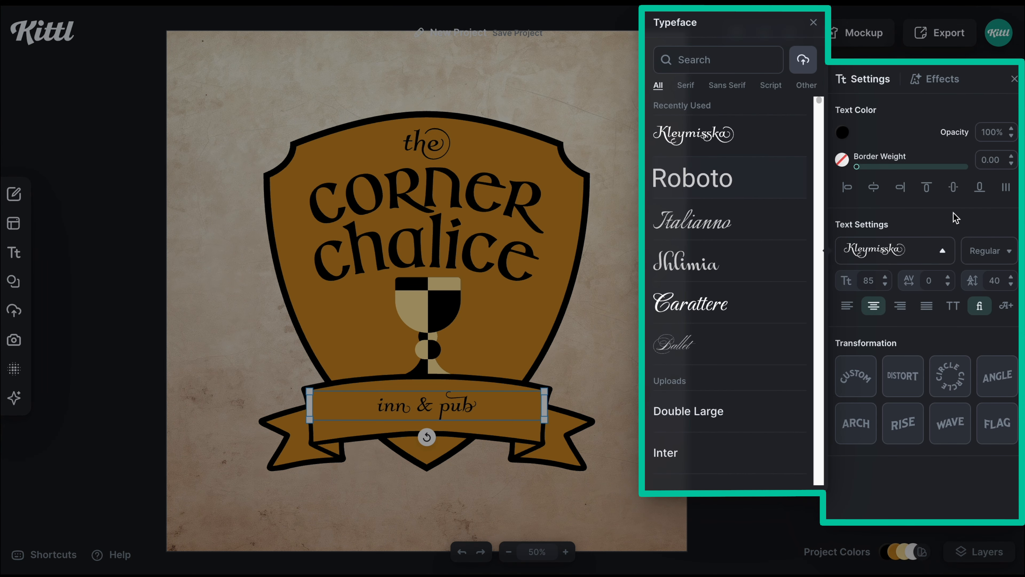
pyautogui.click(954, 306)
# Enlarge the banner text to size 114, shift it slightly down on the banner, and set its letter spacing to 20.
pyautogui.moveTo(552, 391); pyautogui.dragTo(566, 390)
pyautogui.moveTo(454, 402); pyautogui.dragTo(454, 410)
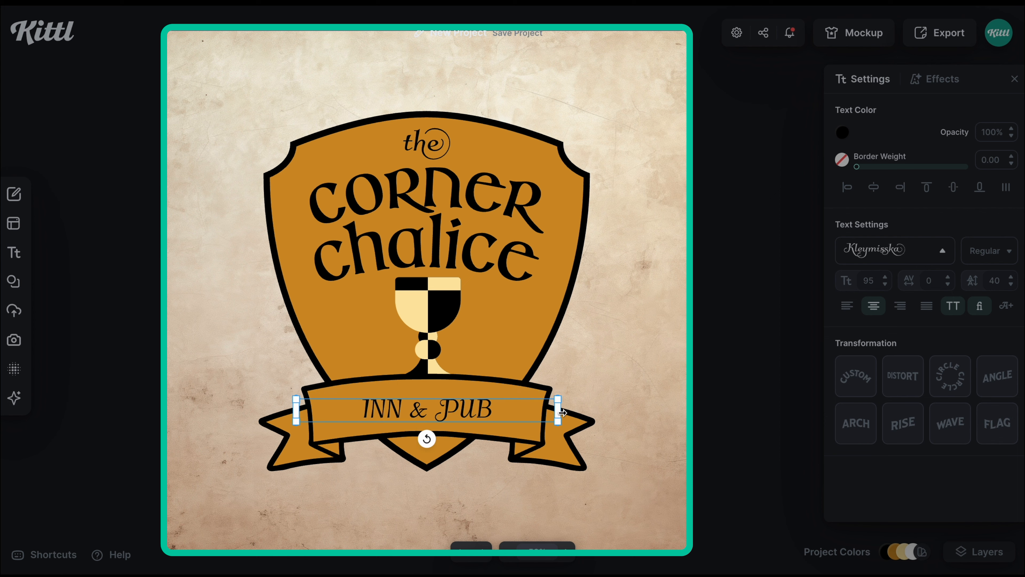
pyautogui.moveTo(562, 412); pyautogui.dragTo(522, 394)
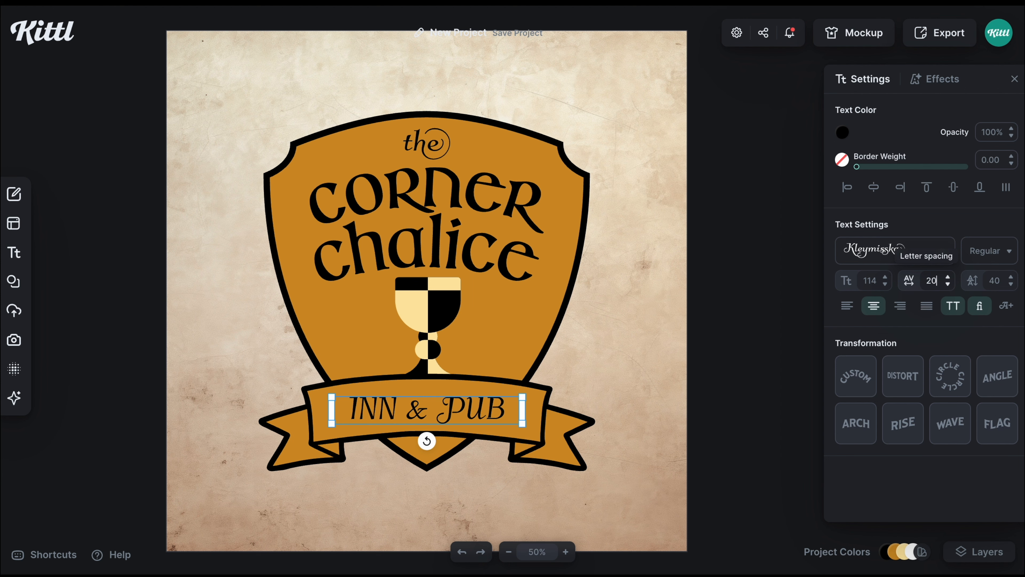
pyautogui.press('Return')
# Apply the Circle transformation to the banner text and enlarge the circle until the lettering follows the banner's curve.
pyautogui.click(940, 366)
pyautogui.scroll(-5, 618, 384)
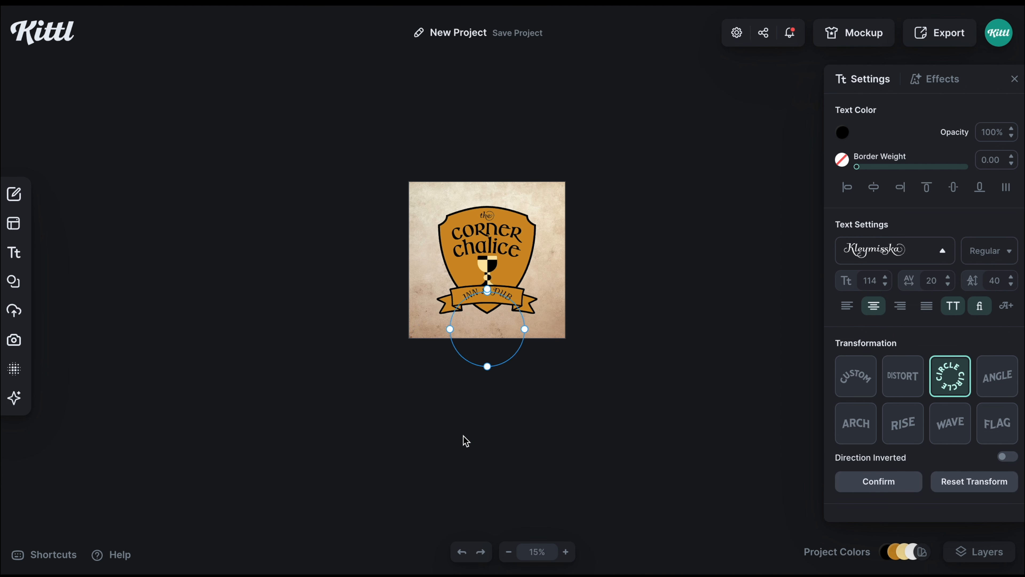
pyautogui.moveTo(488, 365); pyautogui.dragTo(487, 552)
pyautogui.hotkey('ctrl', '0')
pyautogui.moveTo(539, 387); pyautogui.dragTo(540, 396)
pyautogui.scroll(-1, 540, 396)
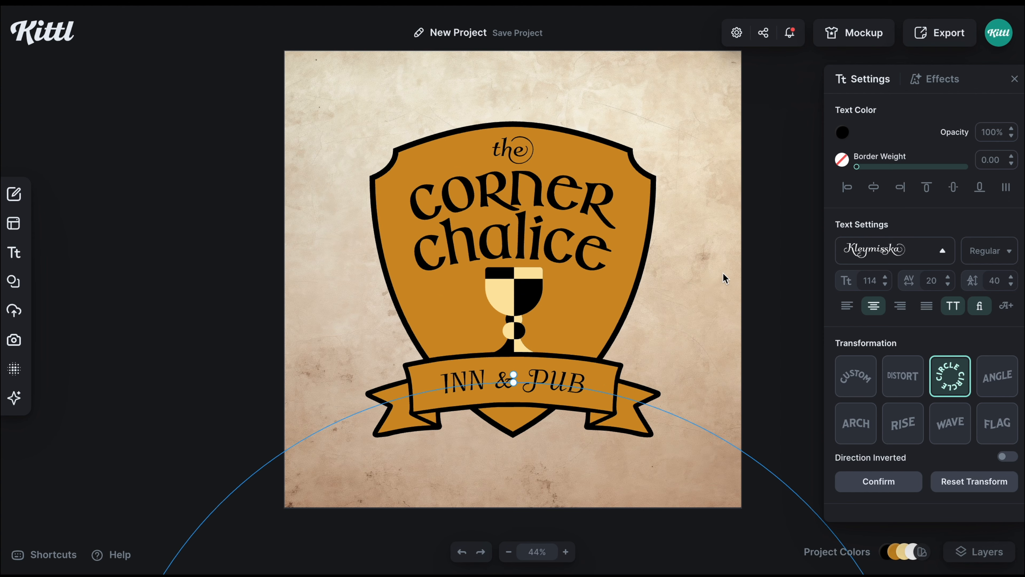
# Add a Block Shadow to the banner text with an offset of 0 and an angle of -180°.
pyautogui.click(938, 81)
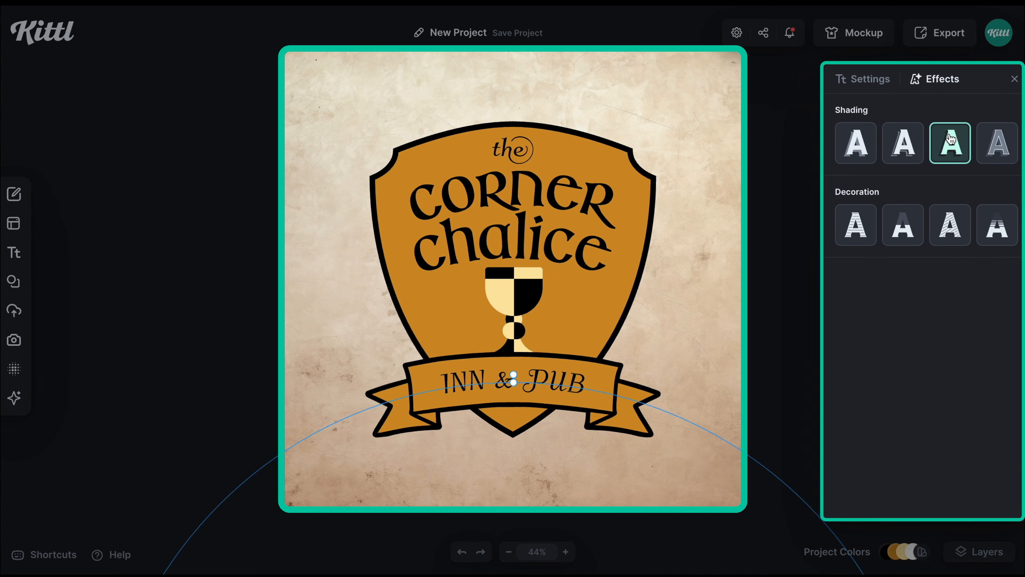
pyautogui.click(951, 141)
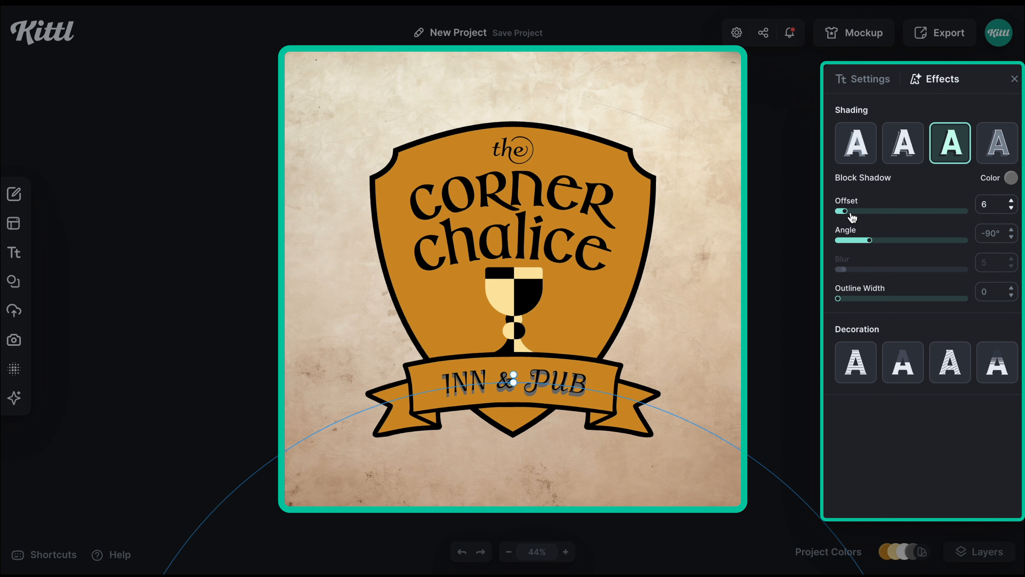
pyautogui.moveTo(847, 213); pyautogui.dragTo(820, 218)
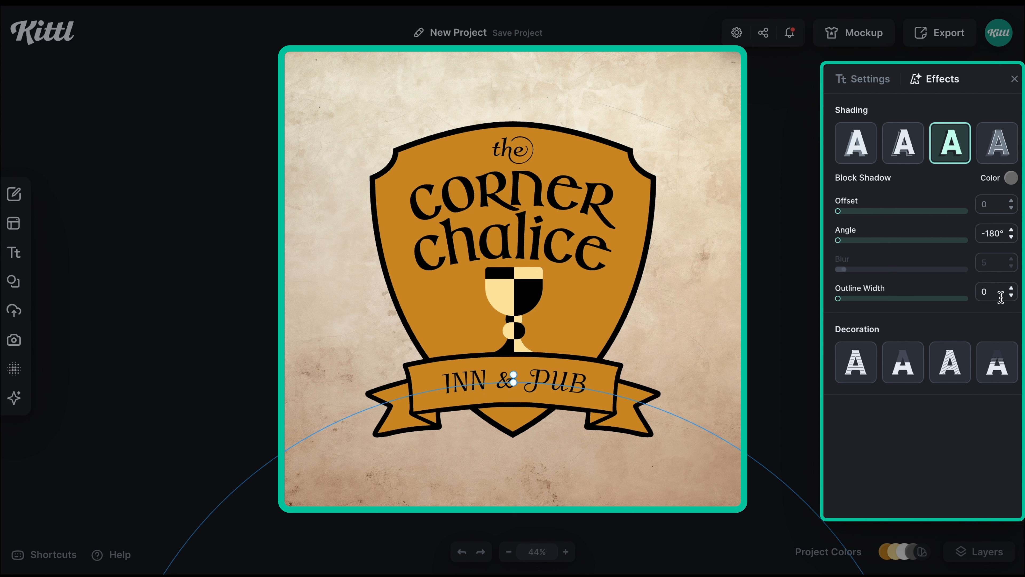
# Color the banner text's shadow black and adjust its outline width to slightly thicken the letters.
pyautogui.click(1011, 177)
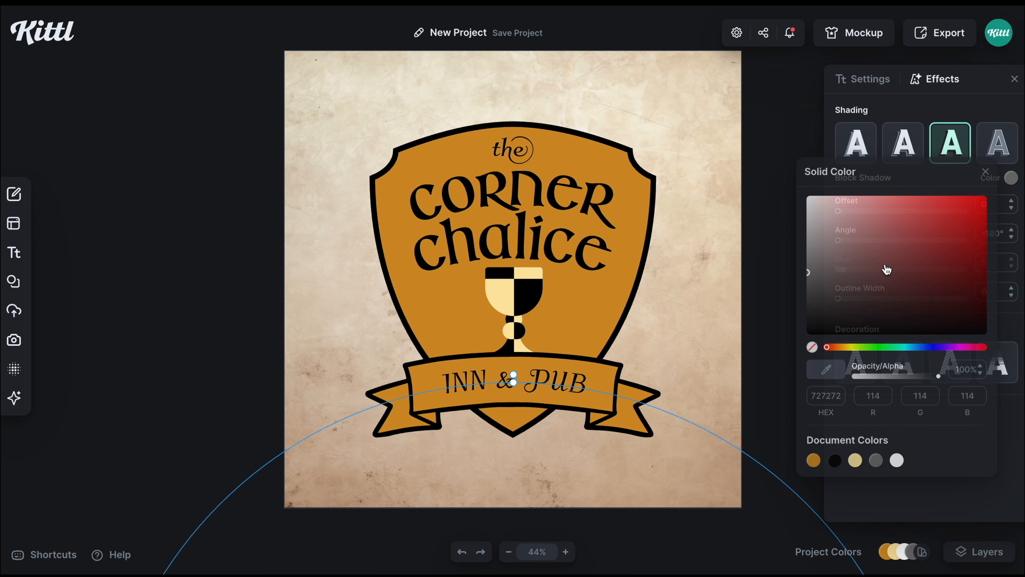
pyautogui.click(1015, 178)
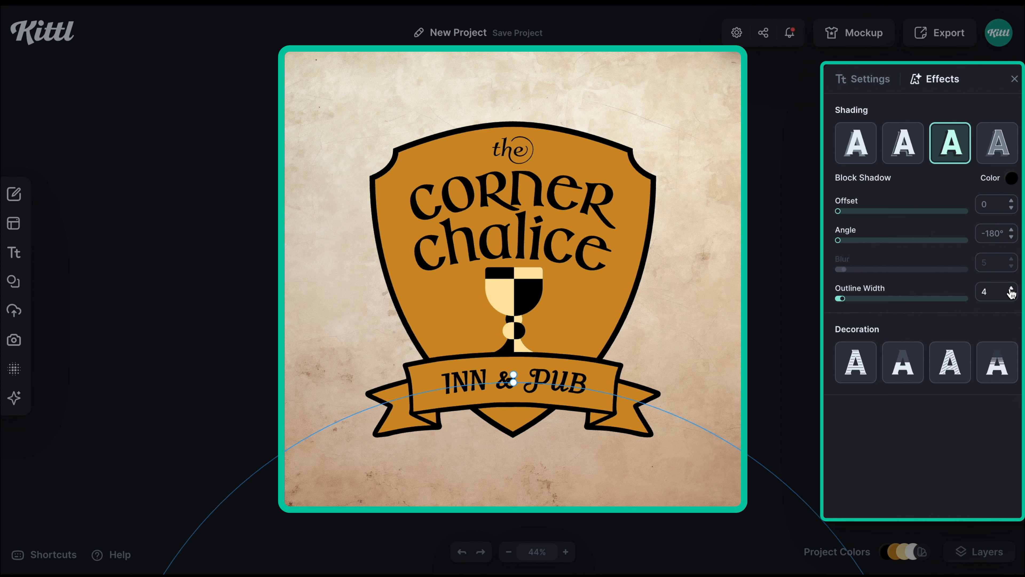
pyautogui.click(1012, 296)
pyautogui.click(1012, 296)
pyautogui.click(1012, 296)
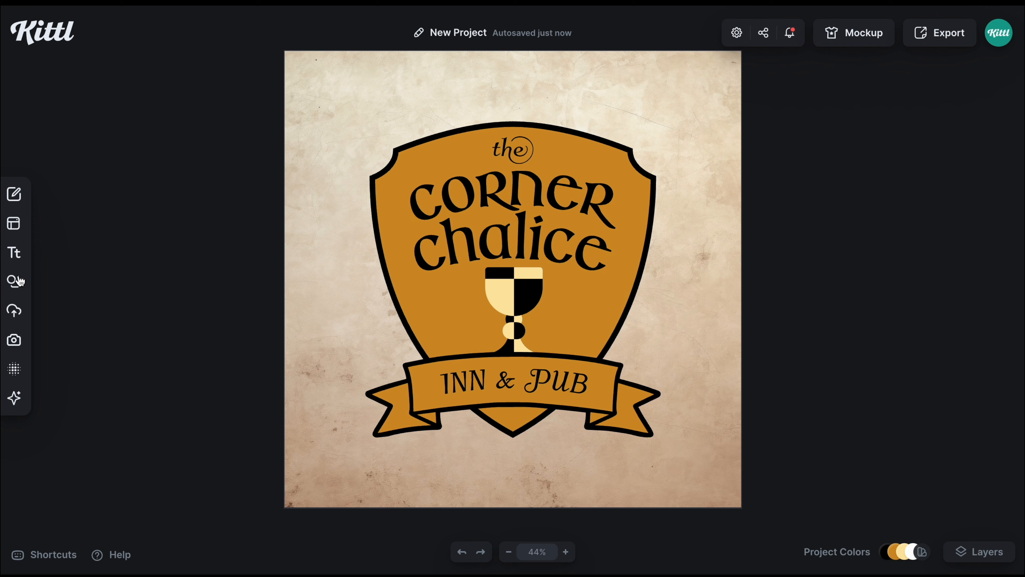
# Open the full Calligraphic collection among the ornament elements.
pyautogui.click(16, 283)
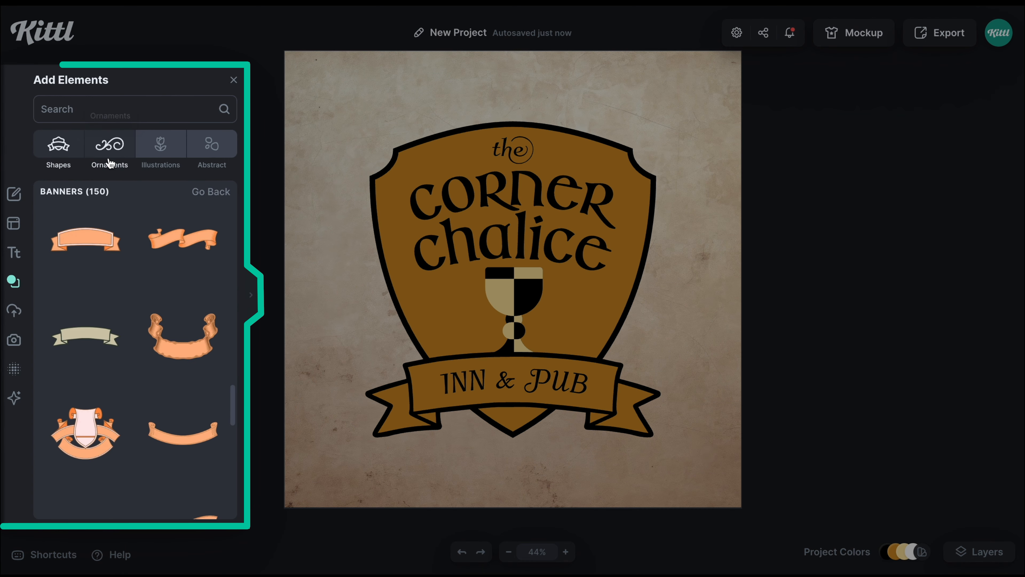
pyautogui.click(109, 158)
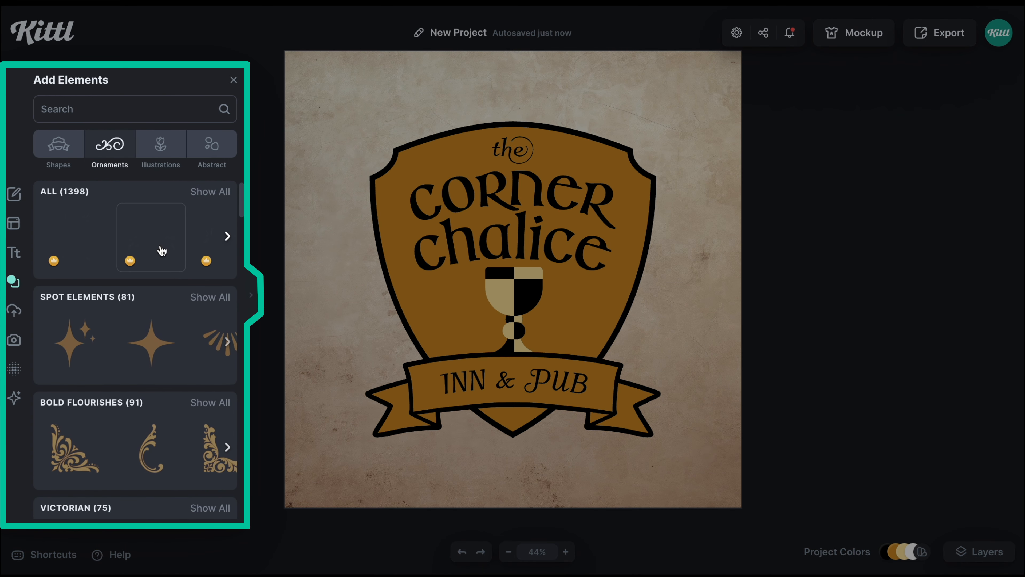
pyautogui.scroll(-3, 166, 278)
pyautogui.scroll(-7, 169, 280)
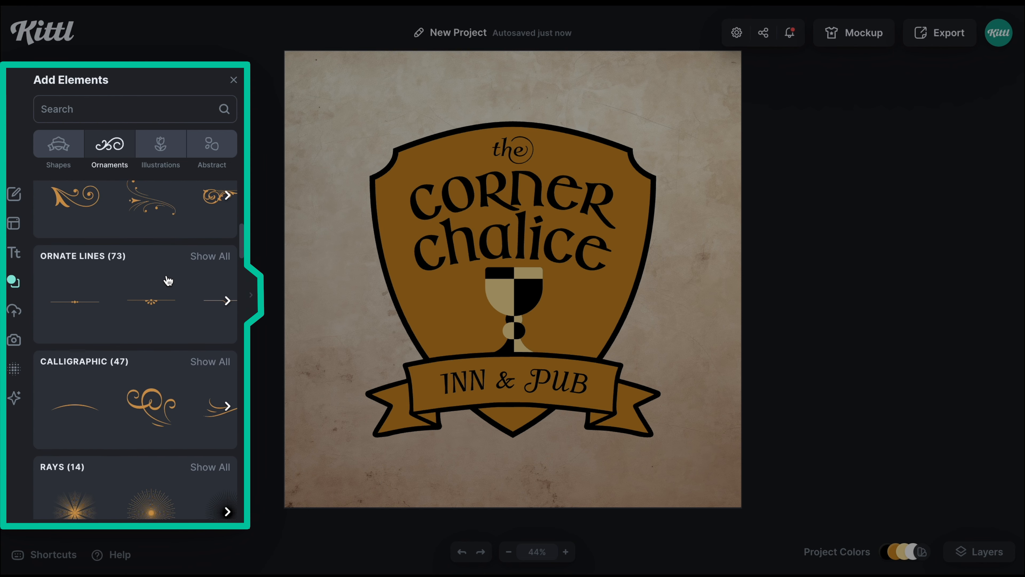
pyautogui.click(208, 288)
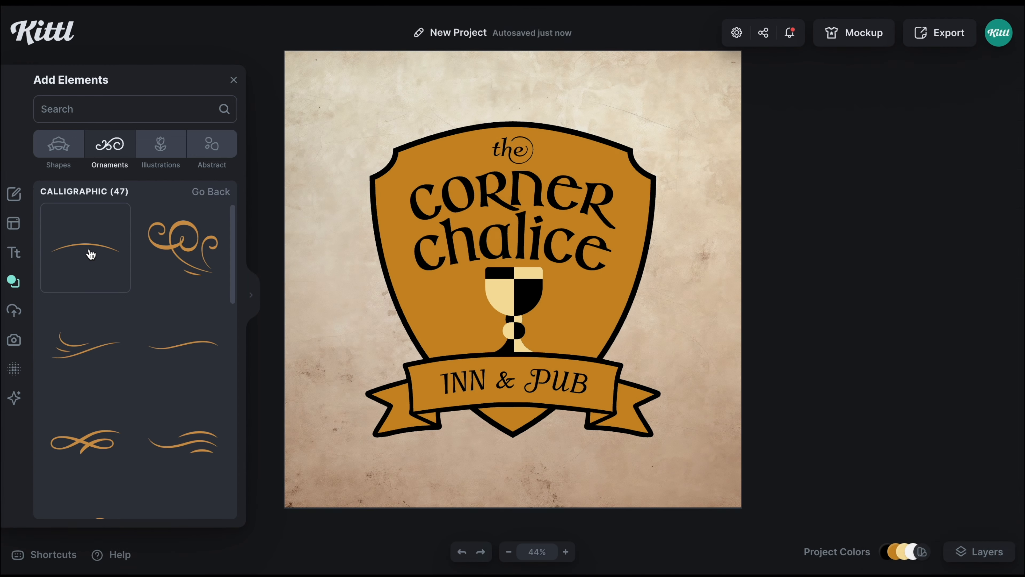
# Try a black arched calligraphic line beside "the" and remove it.
pyautogui.click(92, 254)
pyautogui.moveTo(503, 285); pyautogui.dragTo(591, 149)
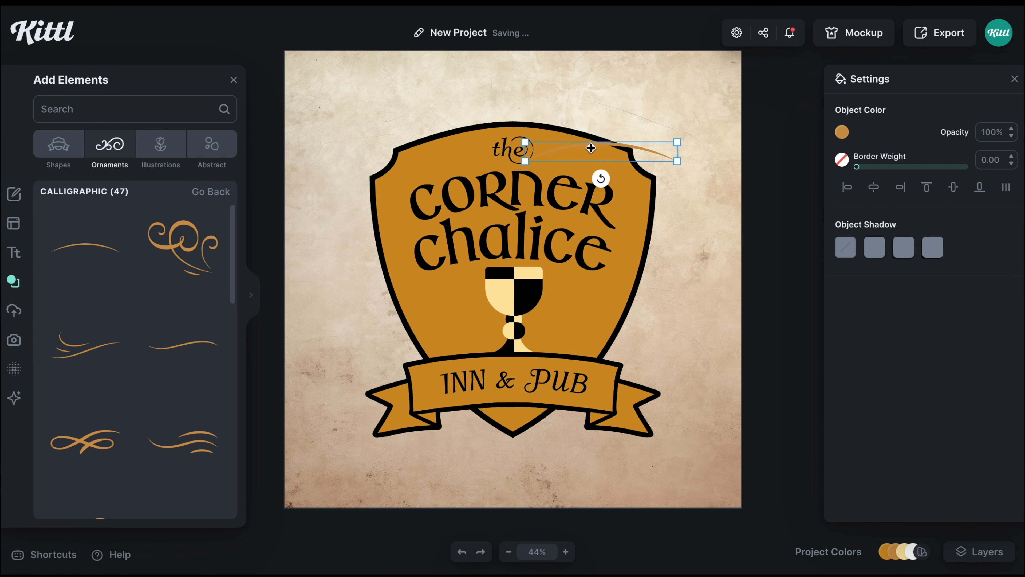
pyautogui.click(838, 135)
pyautogui.moveTo(735, 199); pyautogui.dragTo(467, 485)
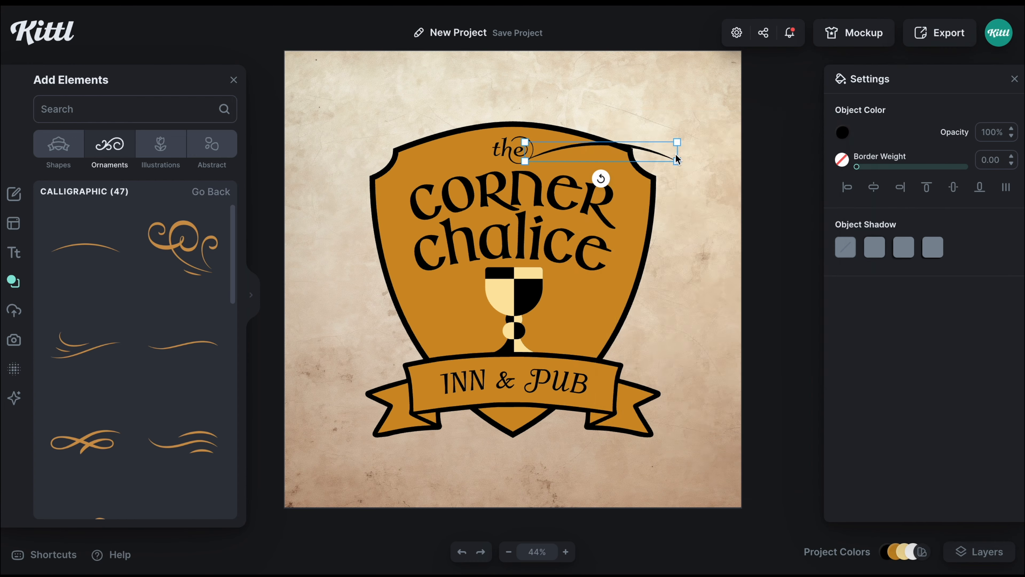
pyautogui.moveTo(650, 108); pyautogui.dragTo(634, 105)
pyautogui.click(803, 165)
pyautogui.click(630, 97)
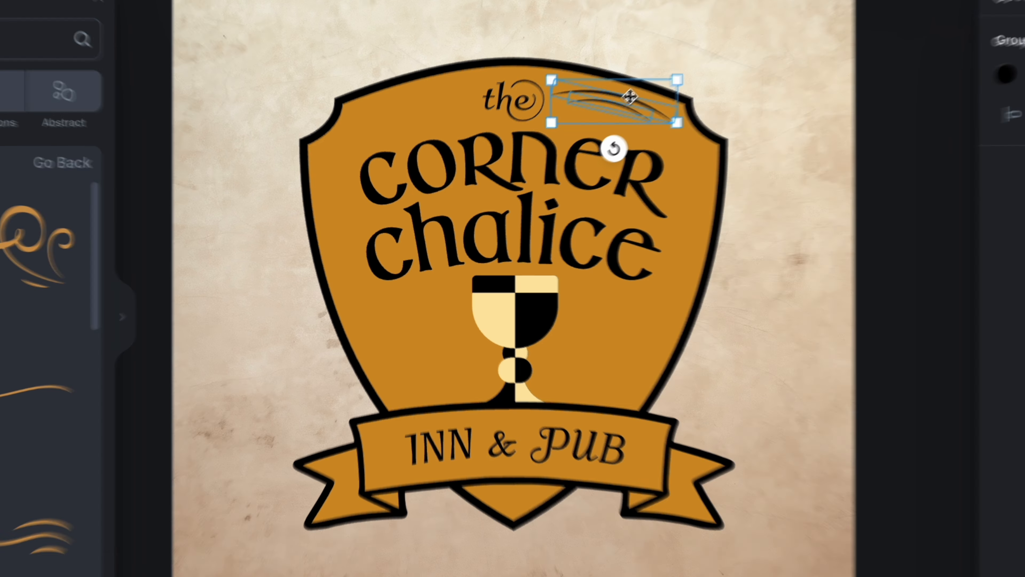
pyautogui.press('Delete')
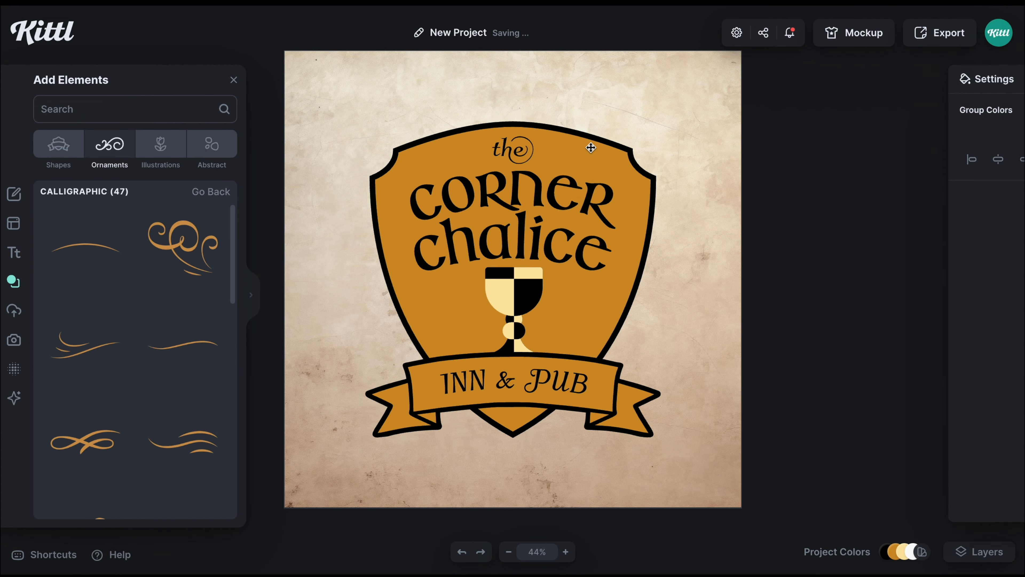
# Add the wavy calligraphic line ornament and color it black.
pyautogui.click(195, 348)
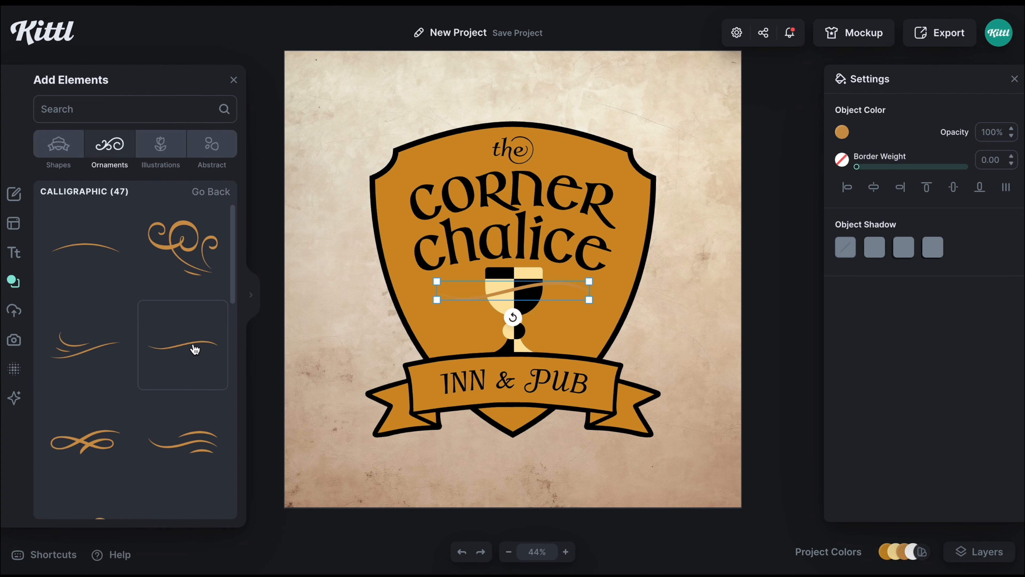
pyautogui.click(837, 133)
pyautogui.click(665, 413)
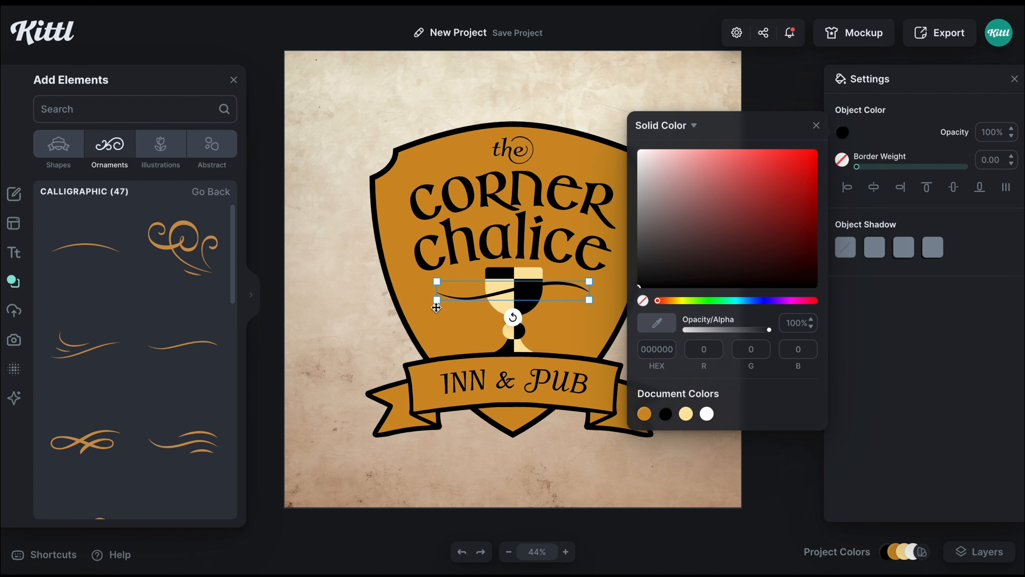
# Place the wavy line to the left of "the", shrunk to fit and tilted up along the shield's upper edge.
pyautogui.moveTo(466, 296); pyautogui.dragTo(412, 202)
pyautogui.hotkey('ctrl', 'z')
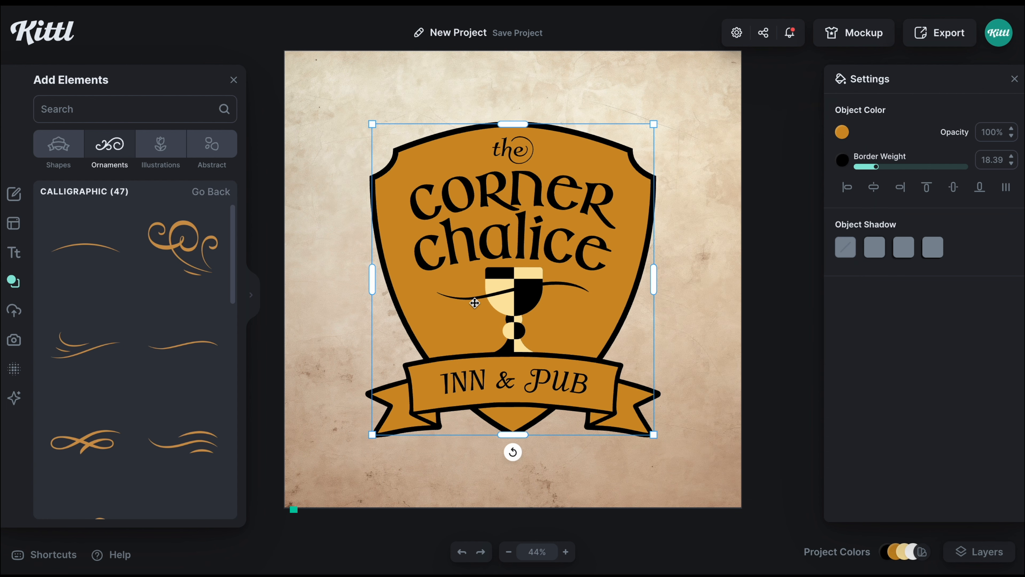
pyautogui.moveTo(475, 302); pyautogui.dragTo(404, 173)
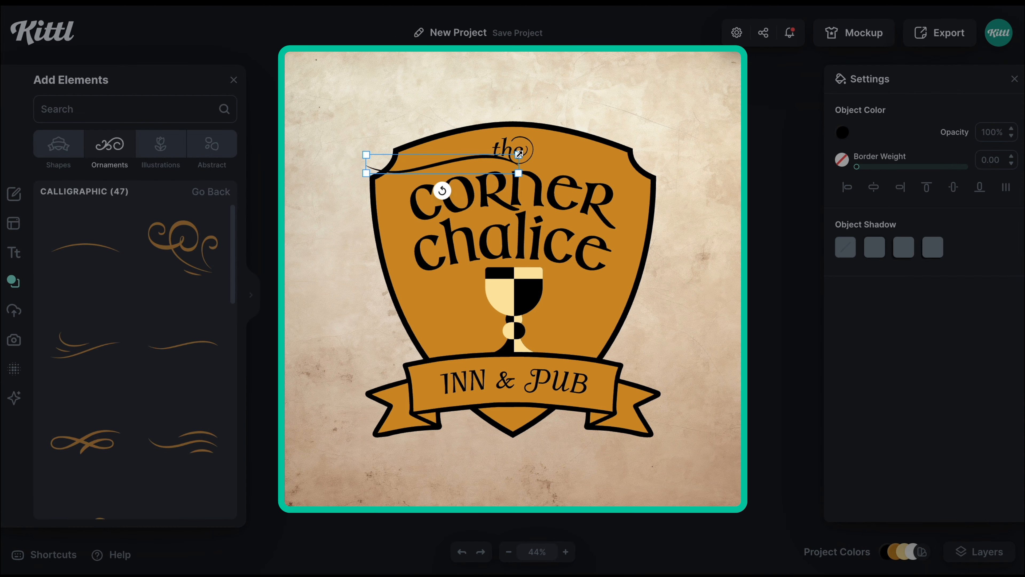
pyautogui.moveTo(520, 154); pyautogui.dragTo(481, 151)
pyautogui.moveTo(449, 186)
pyautogui.mouseDown()
pyautogui.moveTo(447, 155)
pyautogui.moveTo(448, 177)
pyautogui.mouseUp()
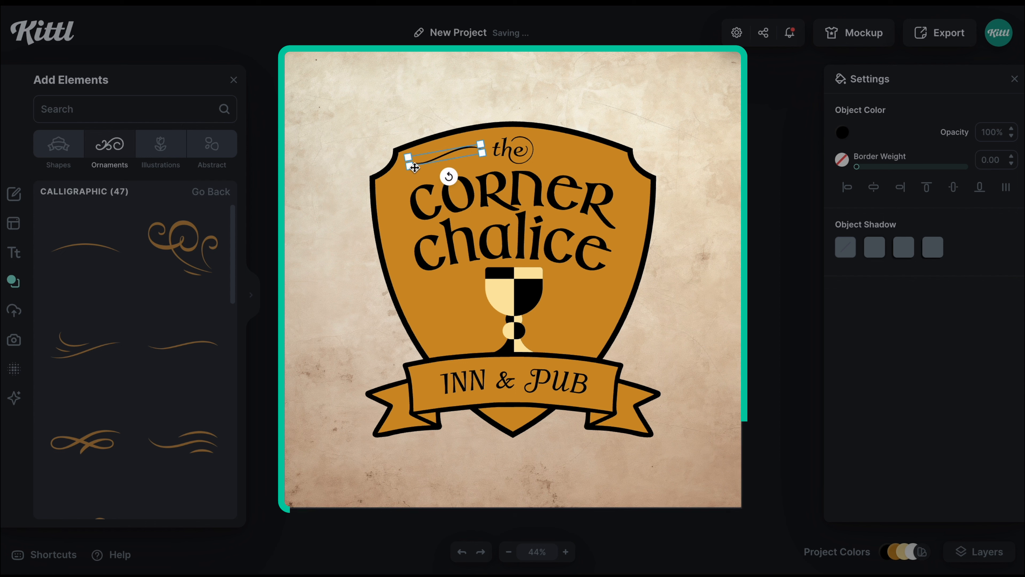
# Lower the wavy line slightly and give it a black border with a weight of 1.50.
pyautogui.press('super+plus')
pyautogui.press('super+plus')
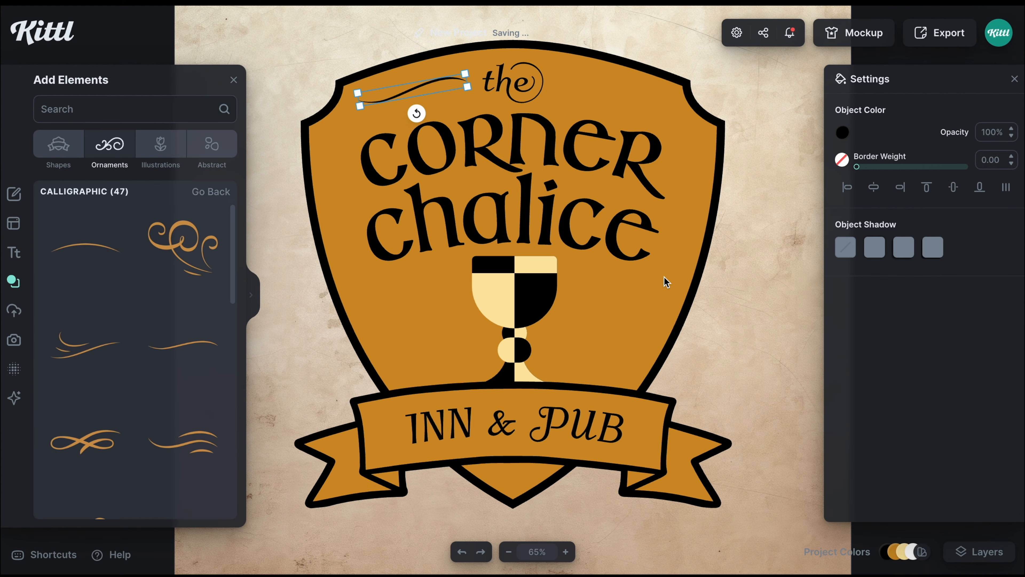
pyautogui.scroll(3, 663, 277)
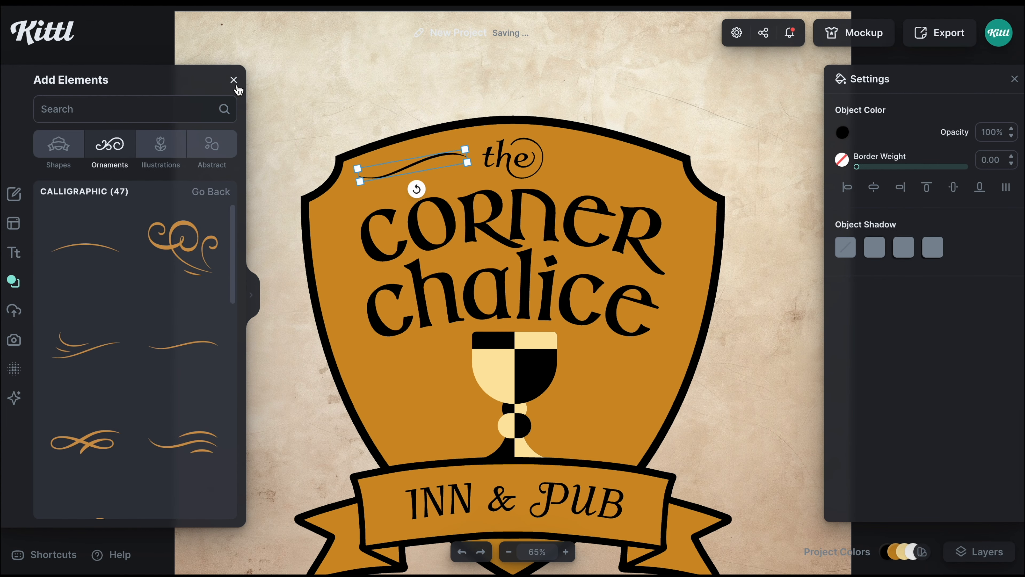
pyautogui.click(236, 83)
pyautogui.click(408, 149)
pyautogui.click(410, 172)
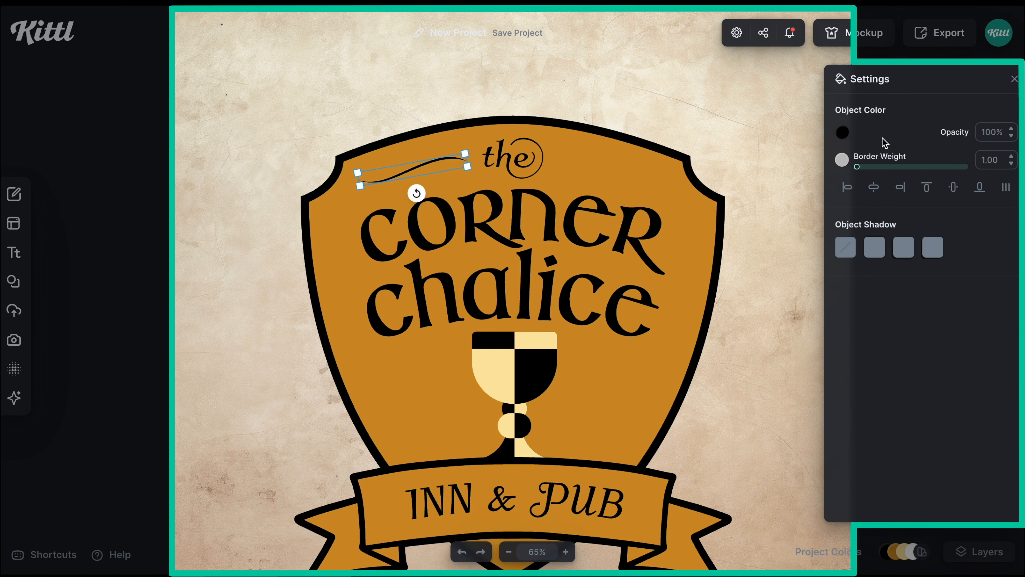
pyautogui.click(842, 159)
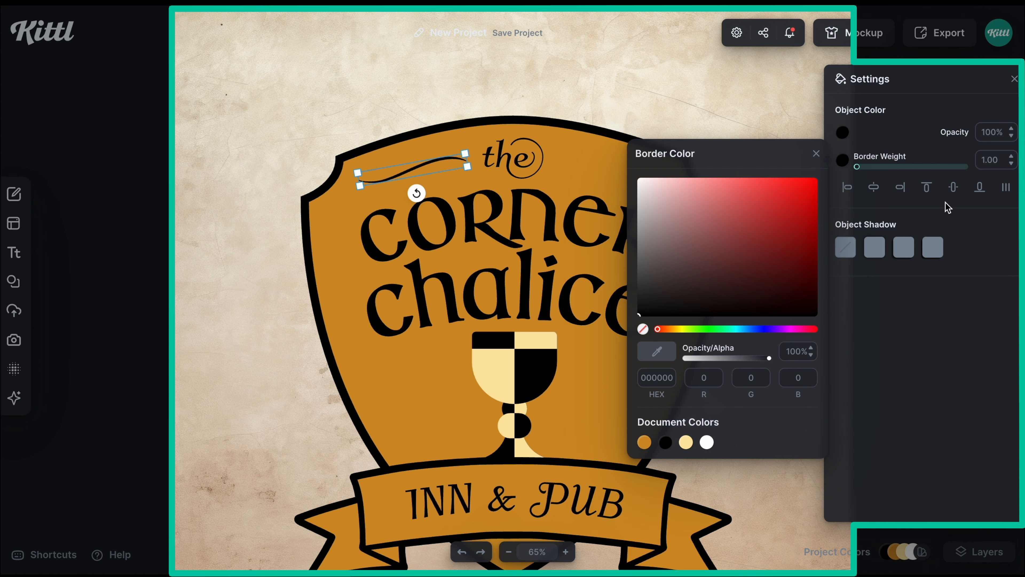
pyautogui.click(1003, 158)
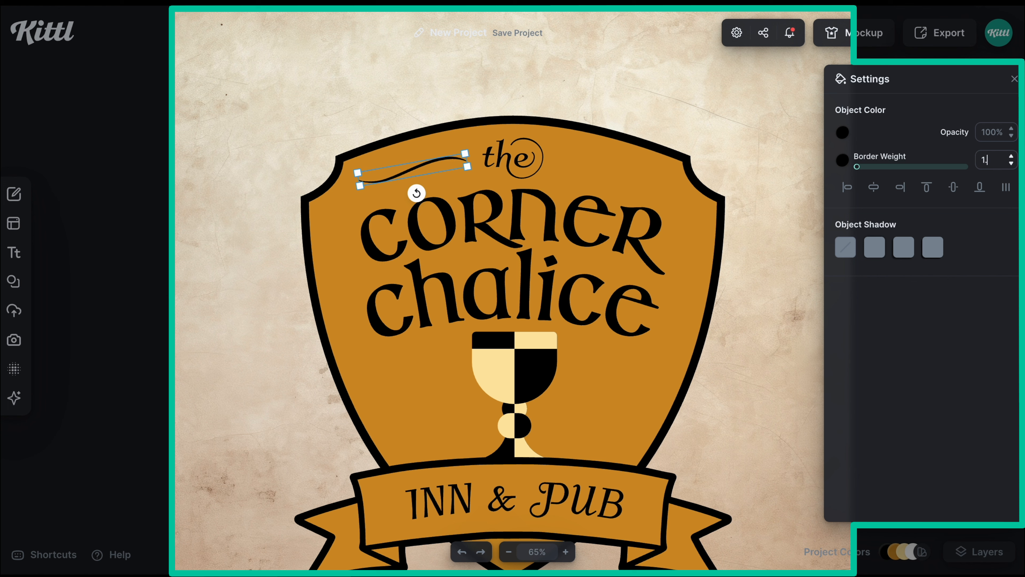
pyautogui.click(627, 114)
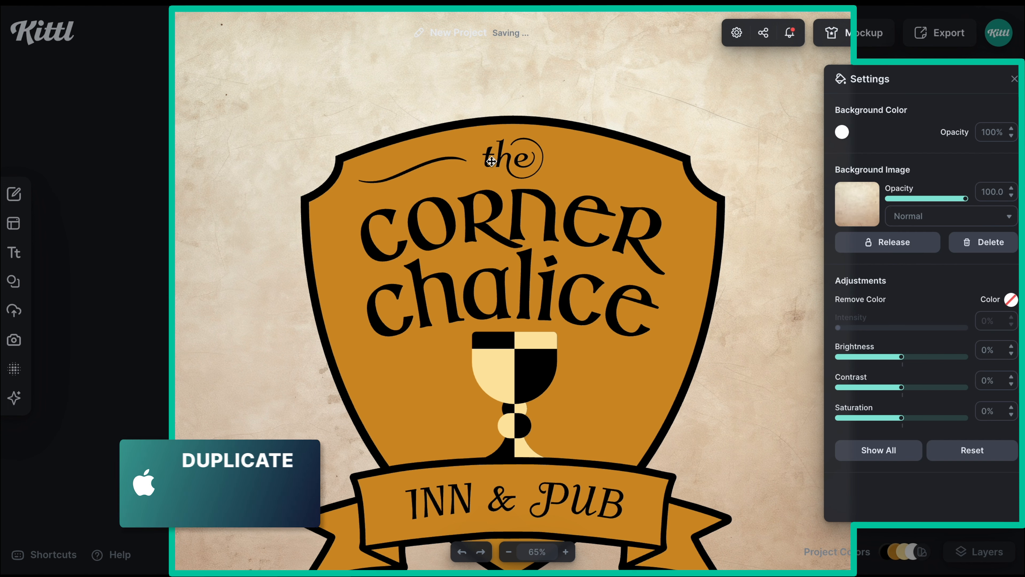
# Nudge the word "the" slightly to the left.
pyautogui.click(490, 161)
pyautogui.press('Left')
pyautogui.press('Left')
# Duplicate the wavy line to the right of "the" and flip the copy horizontally.
pyautogui.keyDown('alt'); pyautogui.moveTo(411, 172); pyautogui.dragTo(597, 172); pyautogui.keyUp('alt')
pyautogui.rightClick(596, 171)
pyautogui.click(641, 286)
# Group the two wavy lines and center them horizontally on the artboard.
pyautogui.click(412, 171)
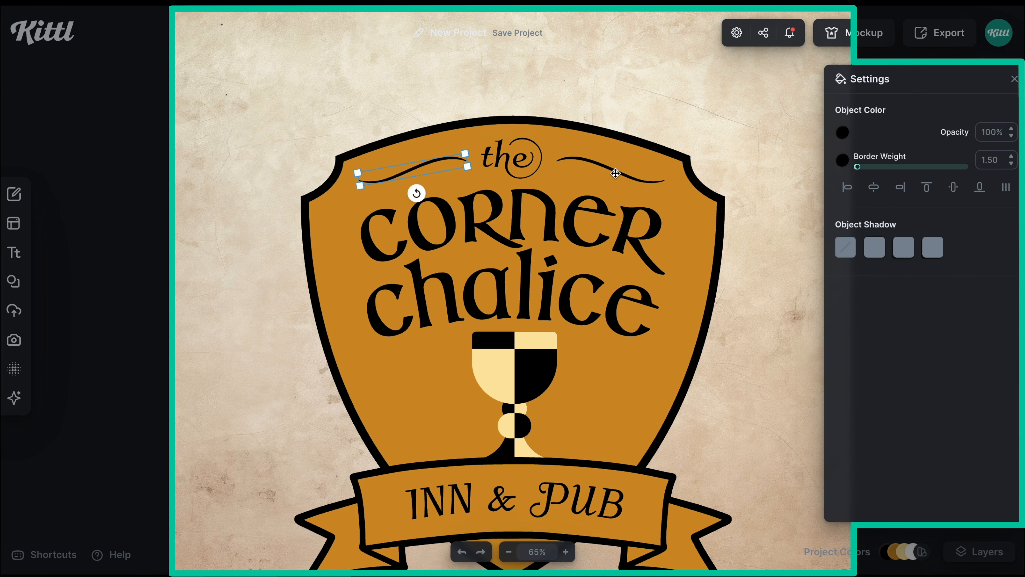
pyautogui.keyDown('shift'); pyautogui.click(618, 170); pyautogui.keyUp('shift')
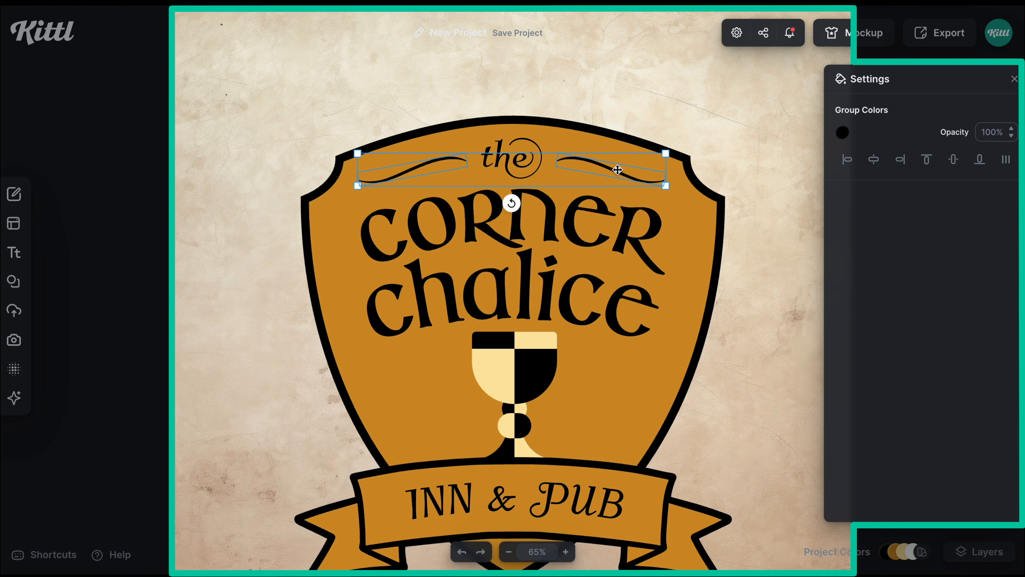
pyautogui.hotkey('ctrl', 'g')
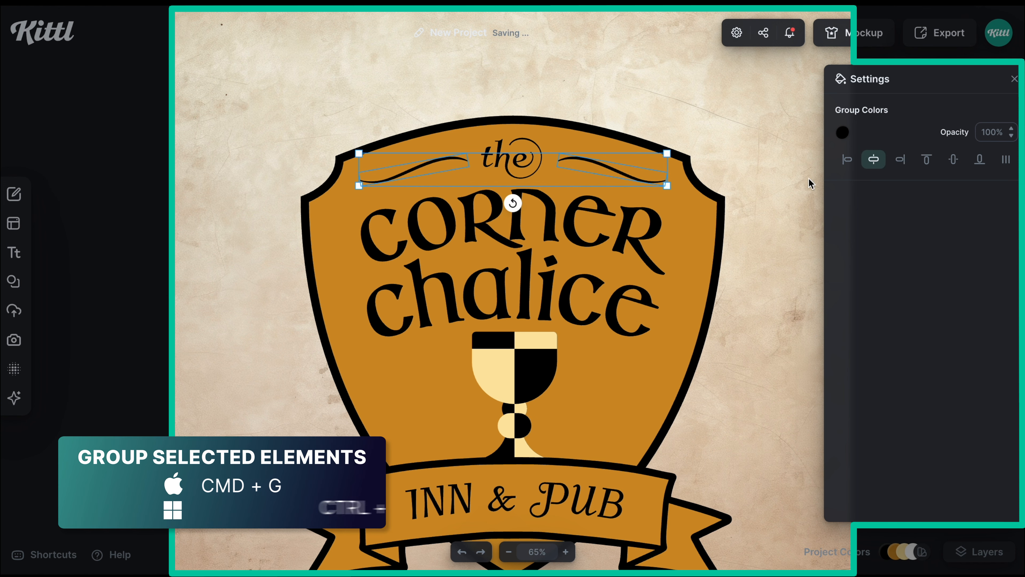
pyautogui.click(779, 187)
pyautogui.click(521, 167)
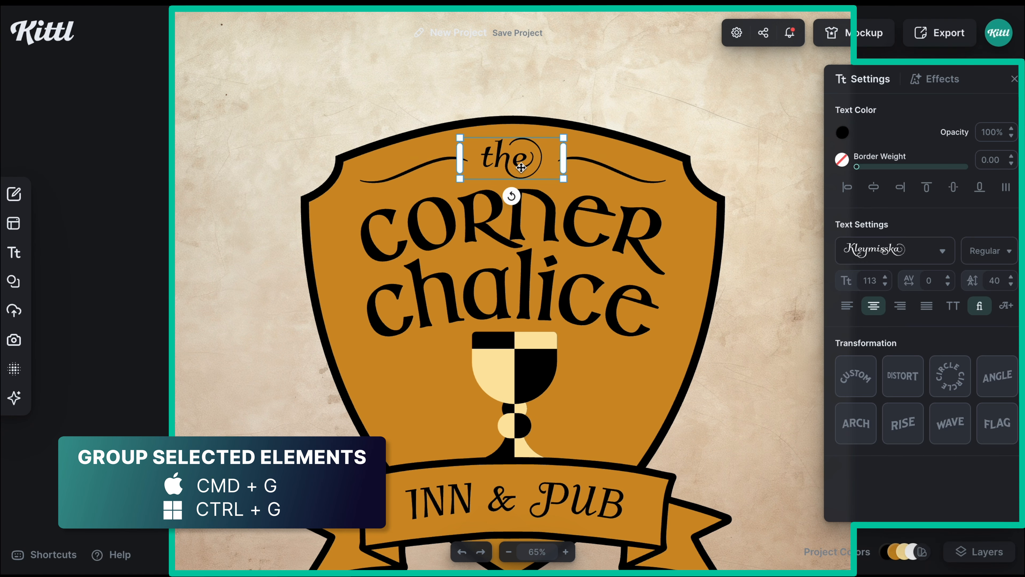
pyautogui.click(634, 116)
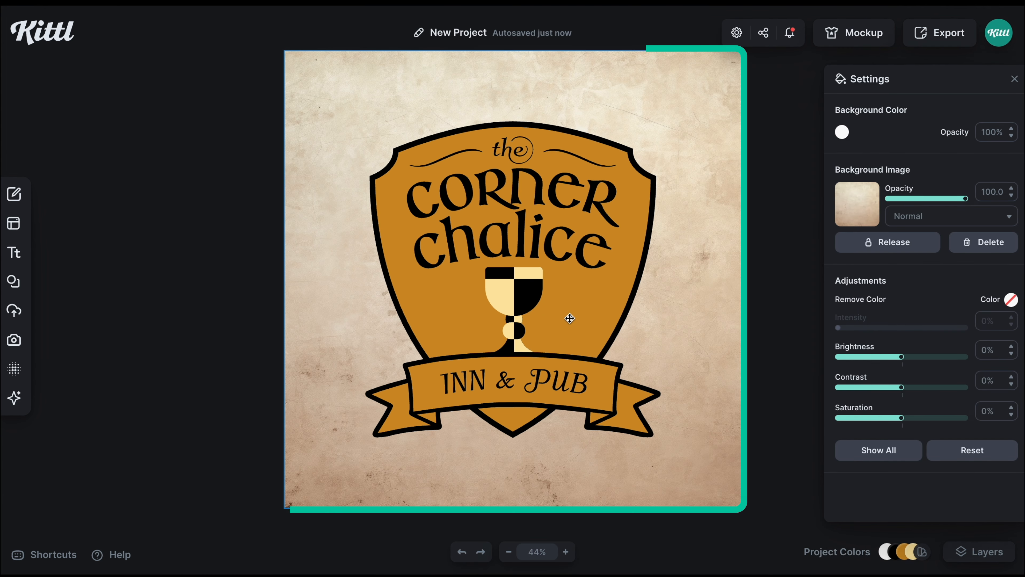
# Copy the word "the" to the chalice's left side to create "Est." with a smaller "1489" beneath it.
pyautogui.moveTo(516, 150); pyautogui.dragTo(445, 303)
pyautogui.doubleClick(449, 296)
pyautogui.write('Est.')
pyautogui.doubleClick(449, 321)
pyautogui.write('1489')
pyautogui.click(884, 284)
# Duplicate the "Est." and "1489" text to the chalice's right side and change the copies to "Eng" and "shire".
pyautogui.keyDown('shift'); pyautogui.click(442, 292); pyautogui.keyUp('shift')
pyautogui.moveTo(474, 295); pyautogui.dragTo(576, 304)
pyautogui.click(774, 337)
pyautogui.click(450, 320)
pyautogui.keyDown('shift'); pyautogui.click(448, 305); pyautogui.keyUp('shift')
pyautogui.doubleClick(577, 301)
pyautogui.write('Eng')
pyautogui.press('Escape')
pyautogui.doubleClick(578, 320)
pyautogui.write('shire')
pyautogui.press('Escape')
# Move "shire" up closer beneath "Eng" and adjust "1489" beneath "Est.".
pyautogui.hotkey('ctrl', '+')
pyautogui.hotkey('ctrl', '+')
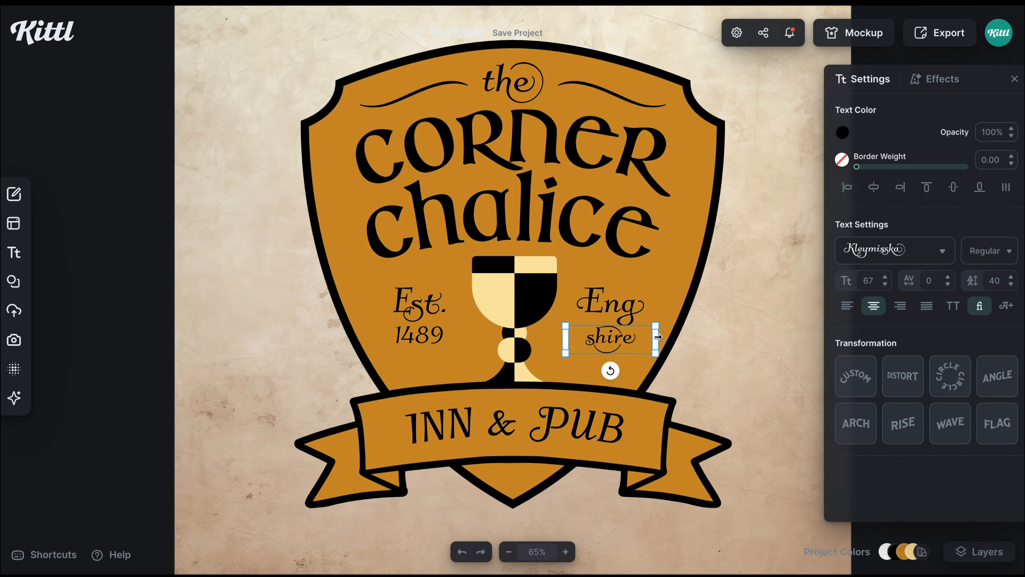
pyautogui.scroll(3, 723, 338)
pyautogui.click(723, 338)
pyautogui.moveTo(597, 349); pyautogui.dragTo(597, 339)
pyautogui.moveTo(346, 339); pyautogui.dragTo(296, 344)
pyautogui.click(177, 339)
pyautogui.scroll(1, 177, 339)
# Vertically center-align "Est." with "Eng", and "1489" with "shire", on both sides of the chalice.
pyautogui.click(347, 308)
pyautogui.keyDown('shift'); pyautogui.click(581, 305); pyautogui.keyUp('shift')
pyautogui.click(954, 160)
pyautogui.click(348, 342)
pyautogui.keyDown('shift'); pyautogui.click(583, 340); pyautogui.keyUp('shift')
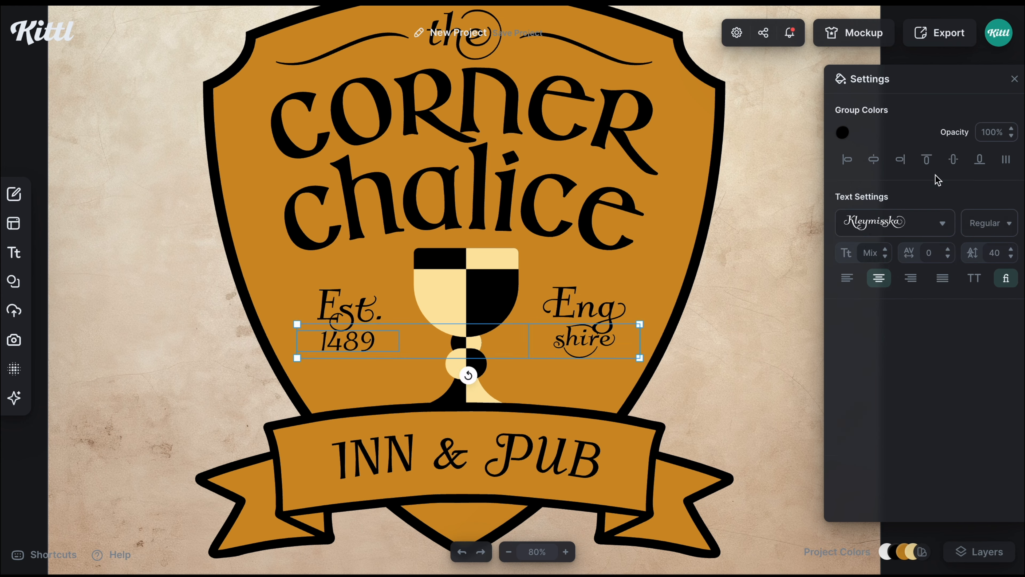
pyautogui.click(579, 400)
# Shift the "Est. 1489" and "Eng shire" text slightly outward from the chalice and slightly down.
pyautogui.scroll(1, 579, 401)
pyautogui.click(466, 456)
pyautogui.keyDown('shift'); pyautogui.click(474, 319); pyautogui.keyUp('shift')
pyautogui.moveTo(473, 320); pyautogui.dragTo(473, 316)
pyautogui.click(348, 319)
pyautogui.moveTo(641, 300); pyautogui.dragTo(646, 298)
pyautogui.click(662, 304)
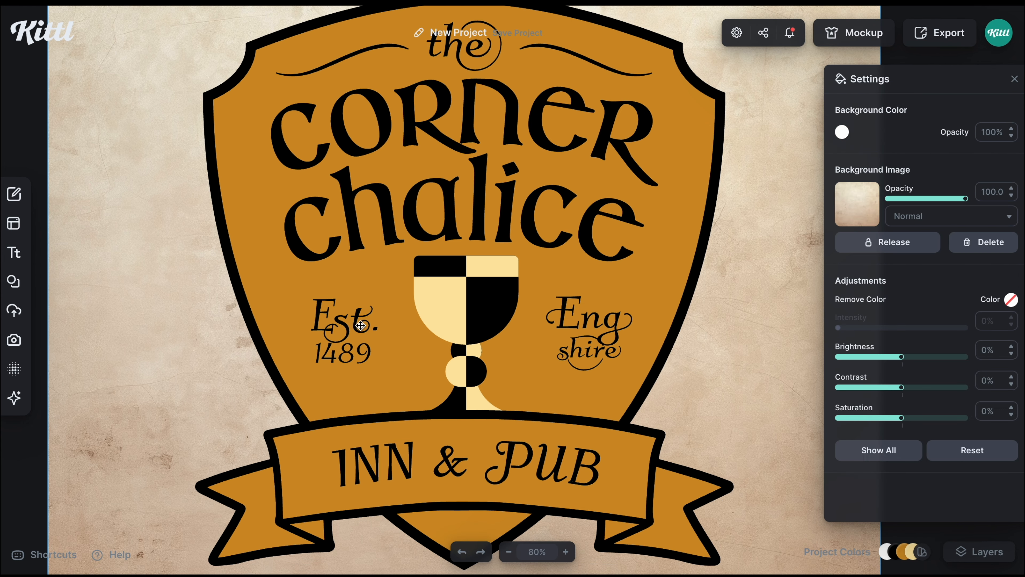
pyautogui.moveTo(361, 326); pyautogui.dragTo(361, 328)
pyautogui.click(731, 310)
# Scale down the complete shield badge and move it to the upper middle of the artboard.
pyautogui.press('super+minus')
pyautogui.press('super+minus')
pyautogui.press('super+minus')
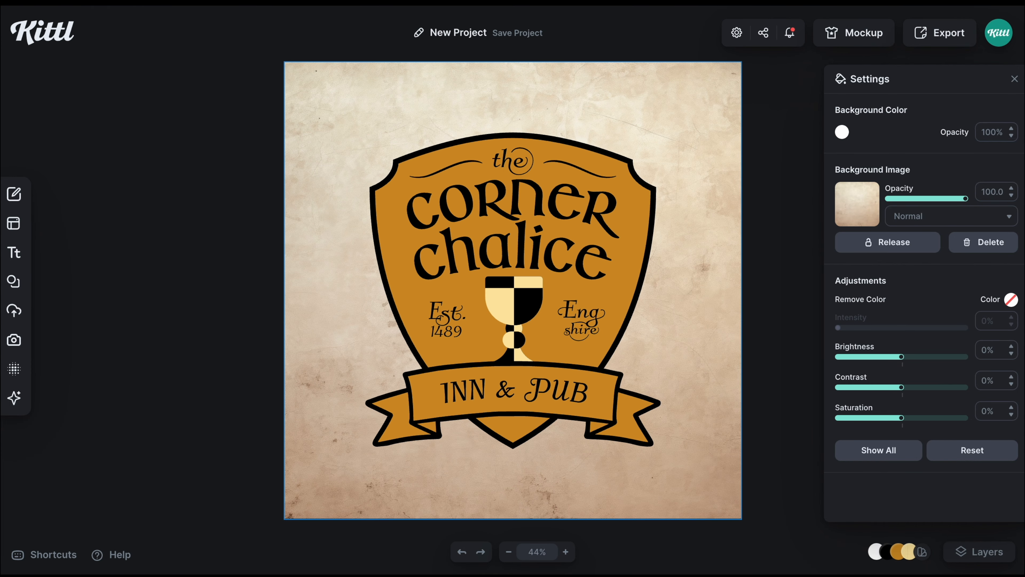
pyautogui.press('Escape')
pyautogui.moveTo(332, 116); pyautogui.dragTo(677, 462)
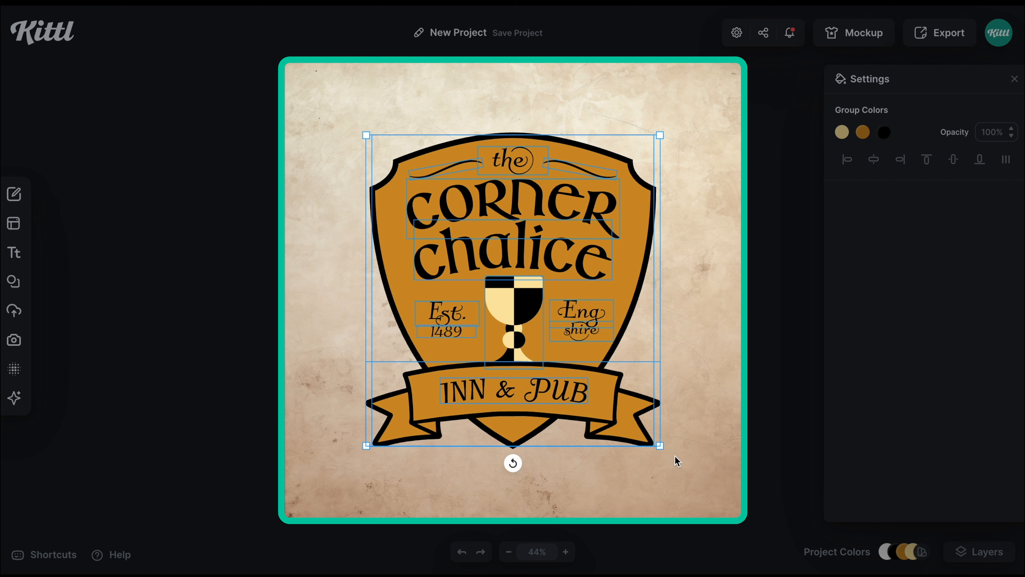
pyautogui.moveTo(665, 133); pyautogui.dragTo(512, 250)
pyautogui.moveTo(438, 372); pyautogui.dragTo(500, 194)
# Set the three separate words "the", "corner" and "chalice" in the irish uncial typeface.
pyautogui.click(595, 241)
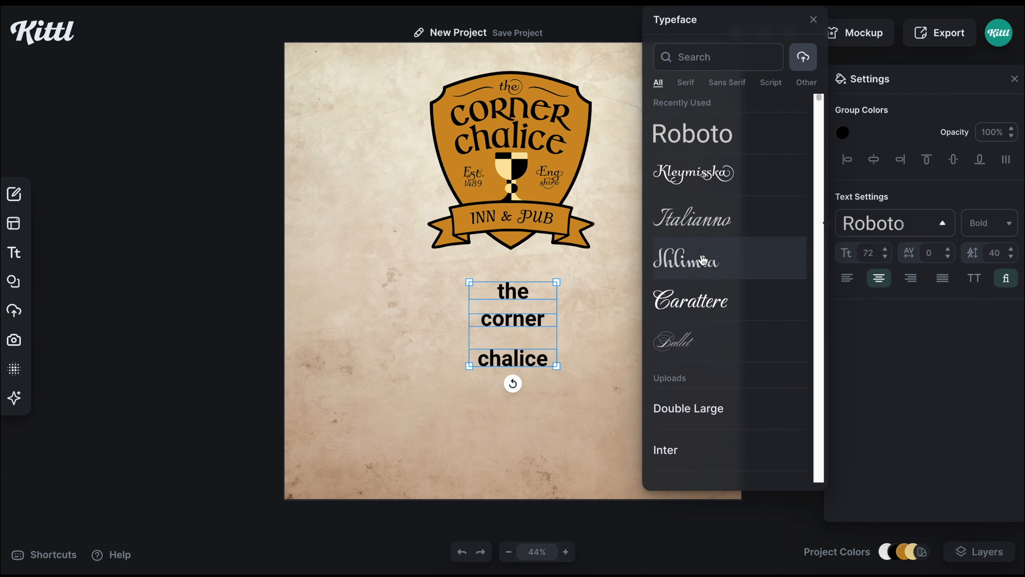
pyautogui.write('iris')
pyautogui.click(733, 172)
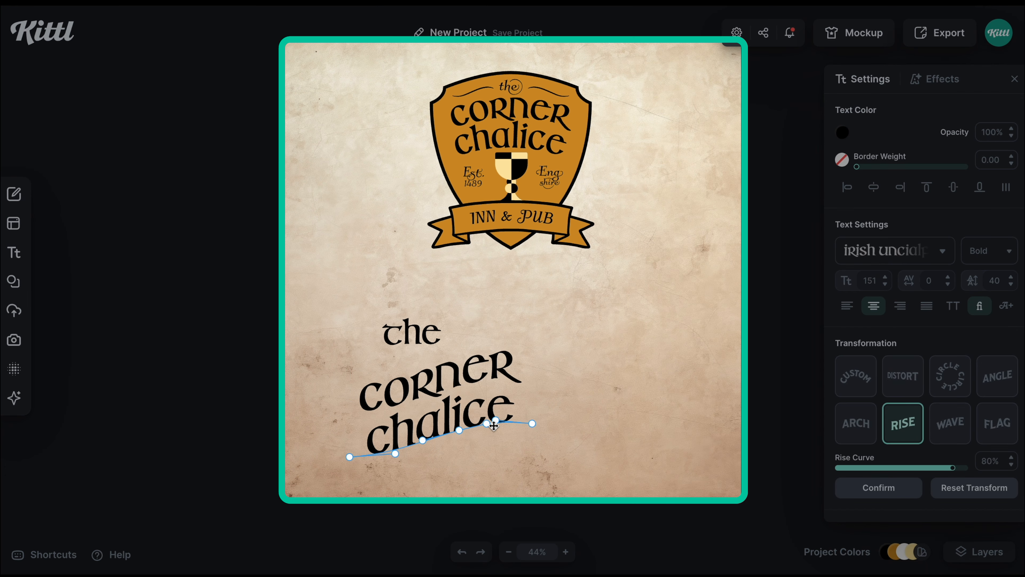
# Tuck the rising word "chalice" beneath "corner" and shrink "the" to size 85 close above "corner".
pyautogui.click(497, 443)
pyautogui.moveTo(472, 420); pyautogui.dragTo(488, 410)
pyautogui.click(420, 335)
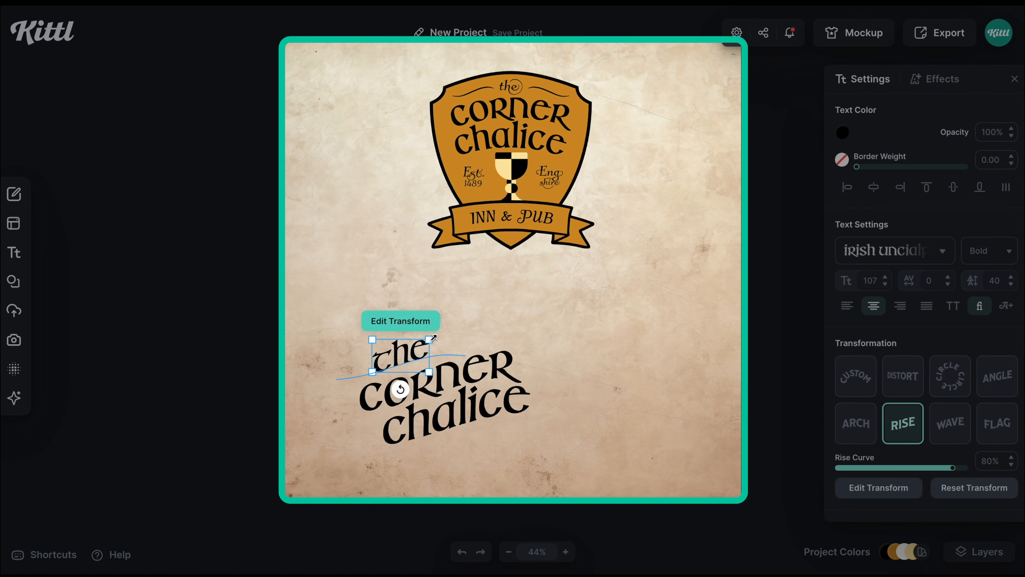
pyautogui.moveTo(433, 339); pyautogui.dragTo(419, 347)
pyautogui.moveTo(406, 355); pyautogui.dragTo(411, 360)
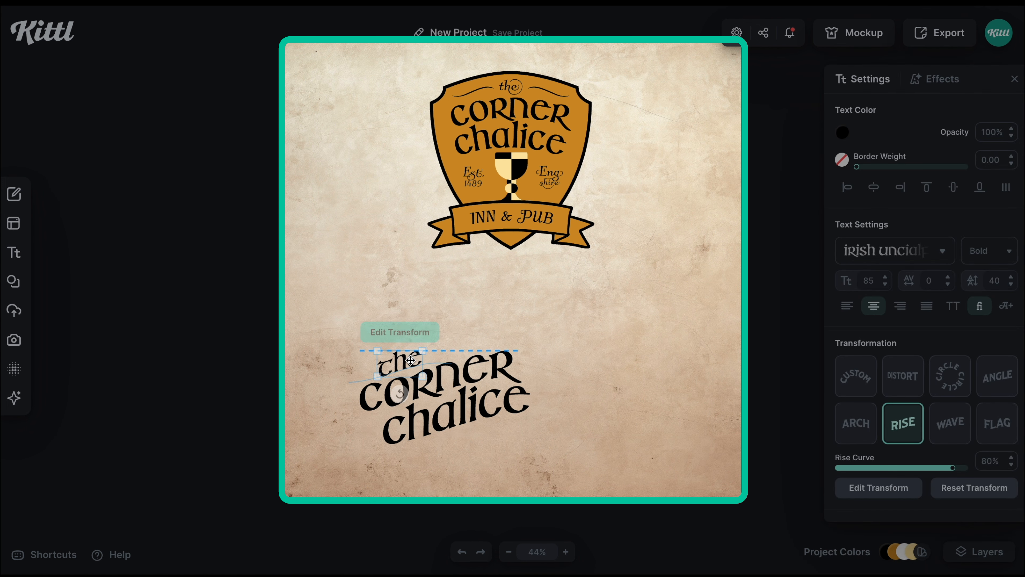
# Adjust the rise curve of "corner" and move the chalice copy closer to the slanted lettering.
pyautogui.click(580, 422)
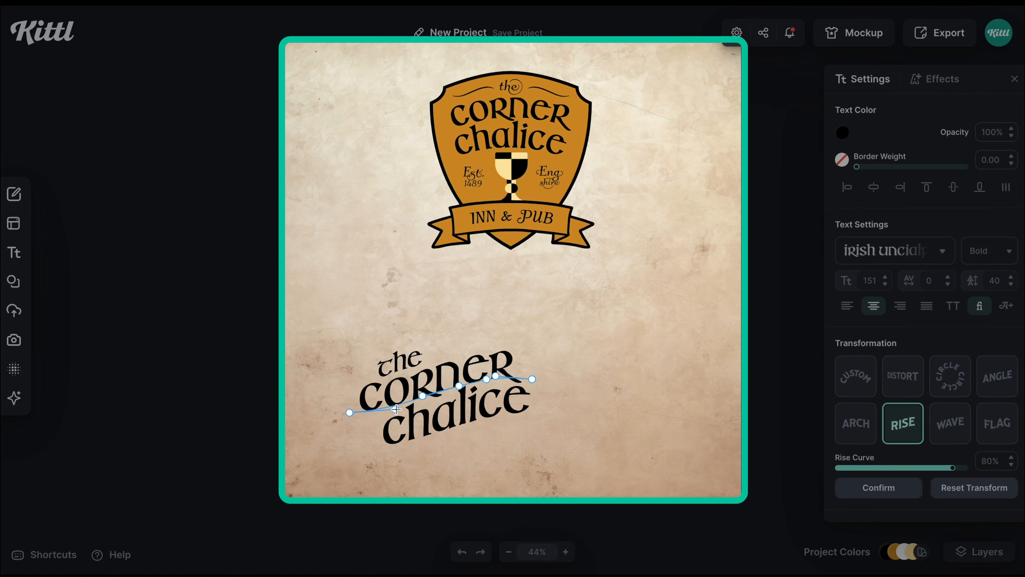
pyautogui.moveTo(422, 397); pyautogui.dragTo(422, 402)
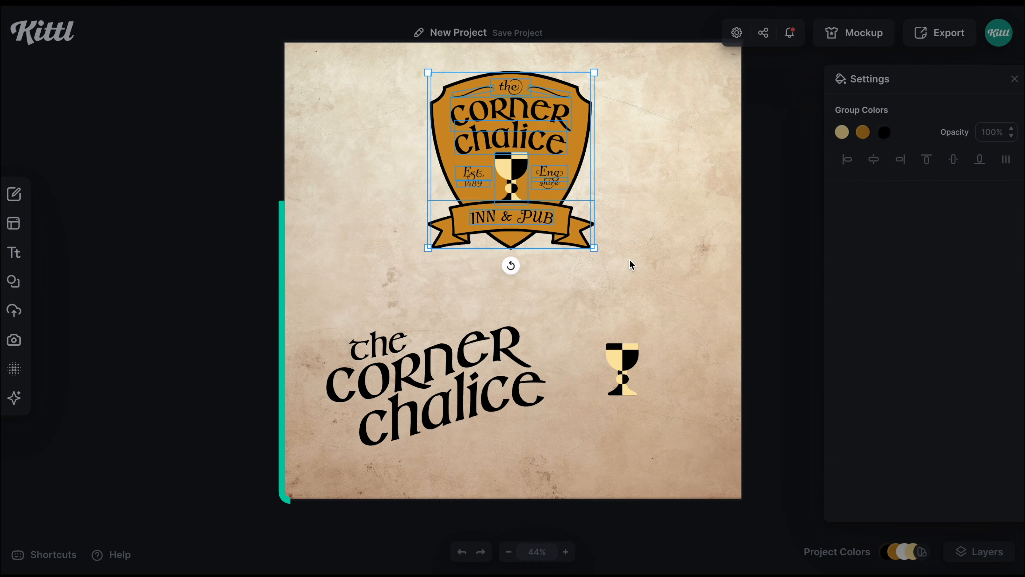
pyautogui.moveTo(624, 361); pyautogui.dragTo(569, 359)
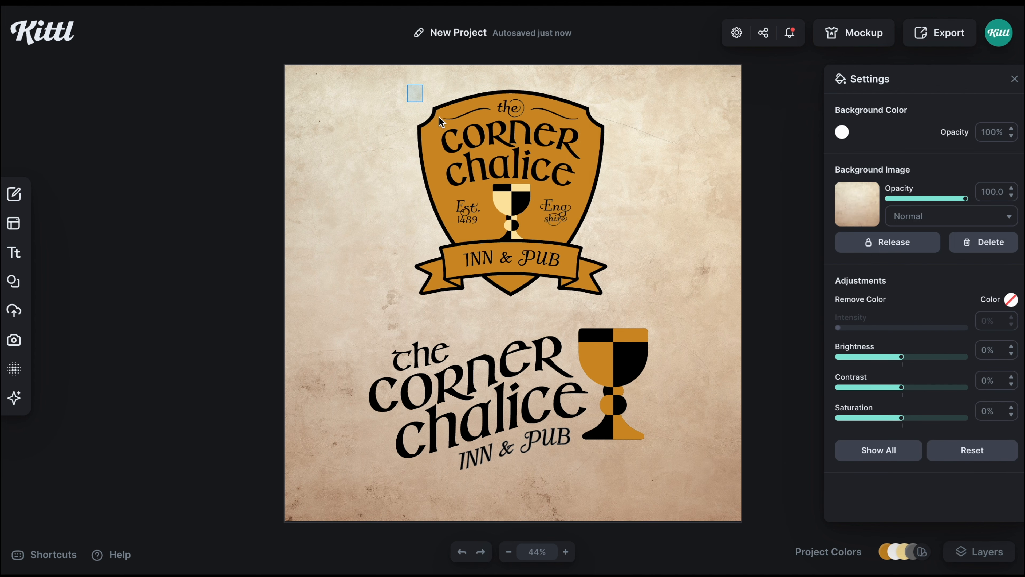
# Rename the shield badge's layer group "Badge Design" and hide it.
pyautogui.moveTo(412, 91); pyautogui.dragTo(674, 277)
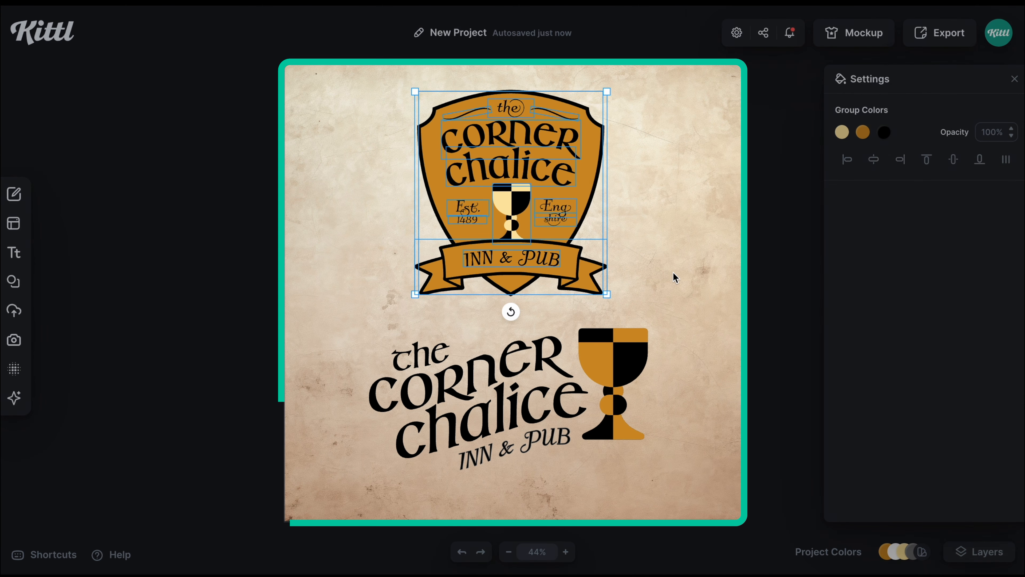
pyautogui.click(675, 277)
pyautogui.click(569, 208)
pyautogui.click(976, 545)
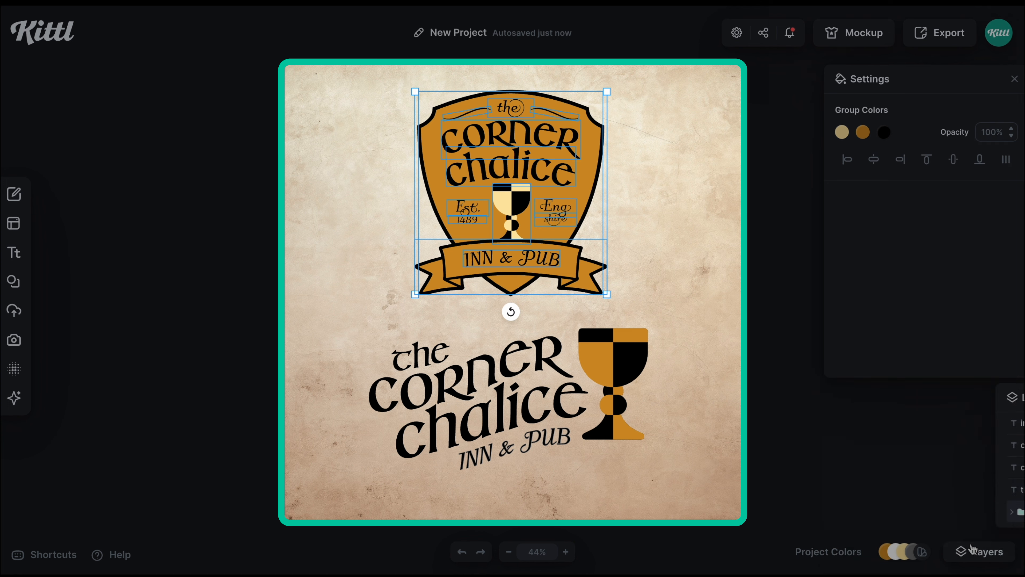
pyautogui.doubleClick(874, 510)
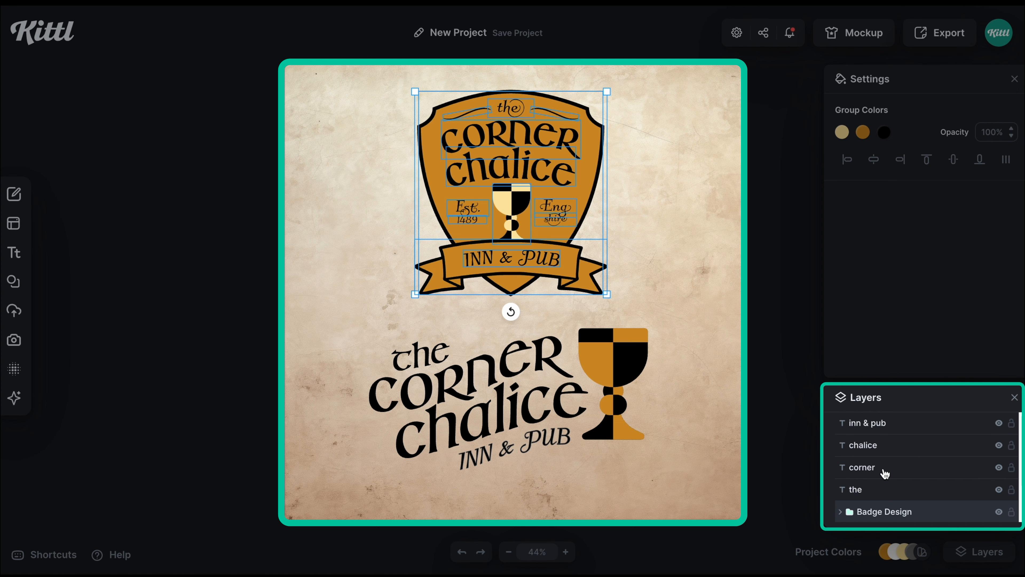
pyautogui.click(1000, 512)
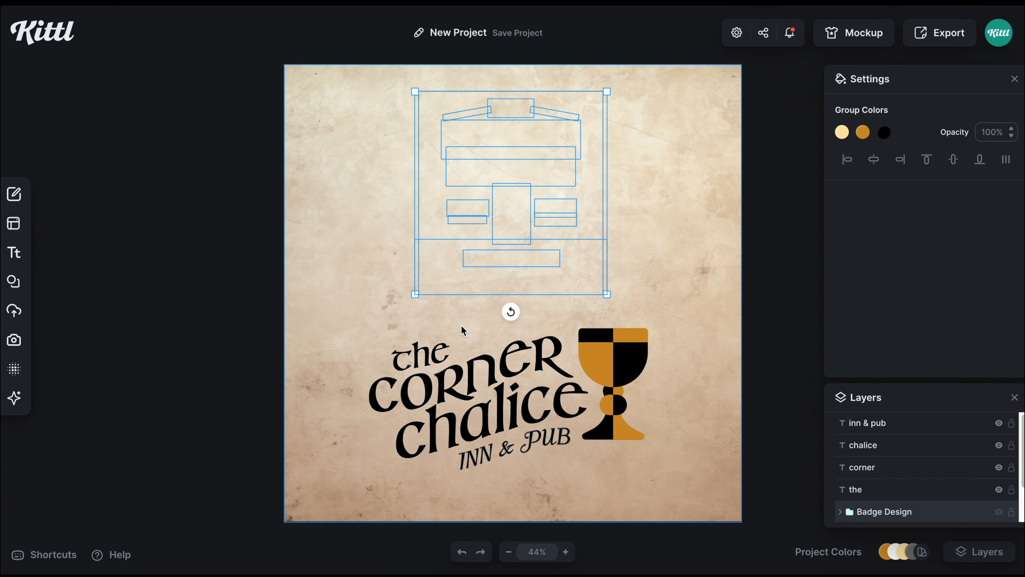
# Move the slanted lettering and chalice up to the middle of the artboard and enlarge them together.
pyautogui.click(675, 472)
pyautogui.click(614, 416)
pyautogui.moveTo(614, 416); pyautogui.dragTo(613, 316)
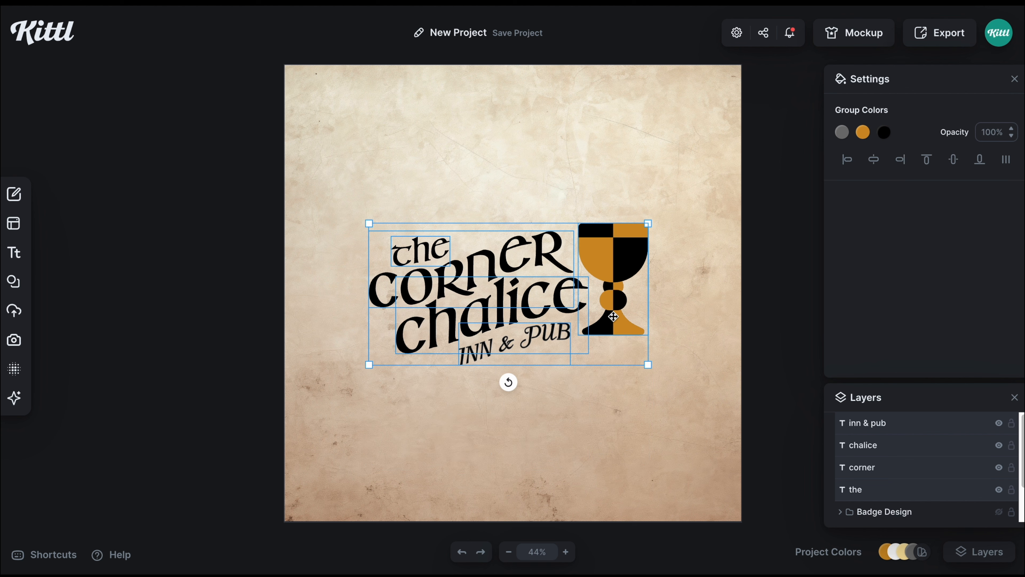
pyautogui.moveTo(652, 223); pyautogui.dragTo(706, 198)
pyautogui.moveTo(671, 229); pyautogui.dragTo(670, 229)
pyautogui.click(749, 253)
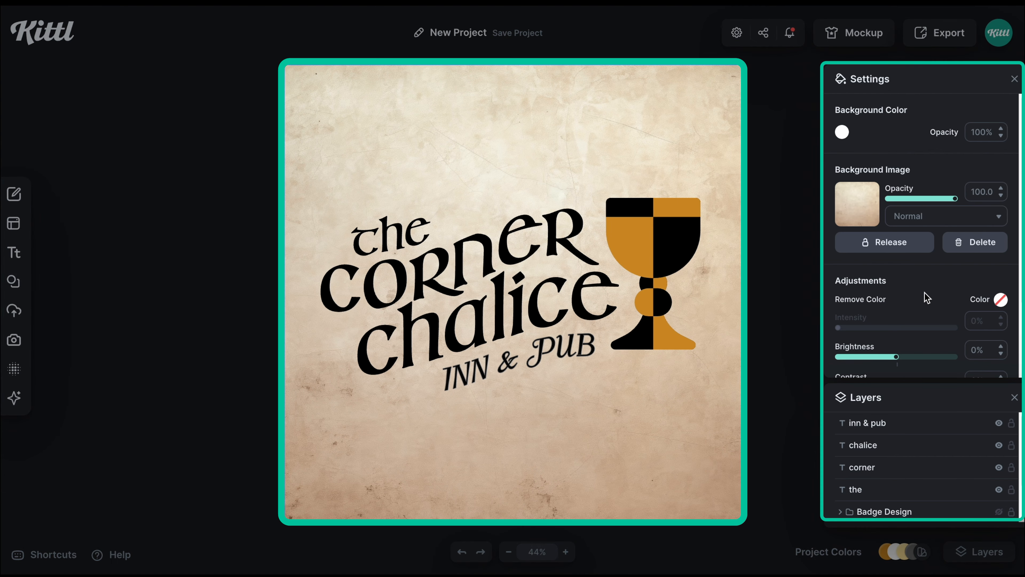
# Release the paper texture from the background and hide its image layer.
pyautogui.scroll(-1, 907, 239)
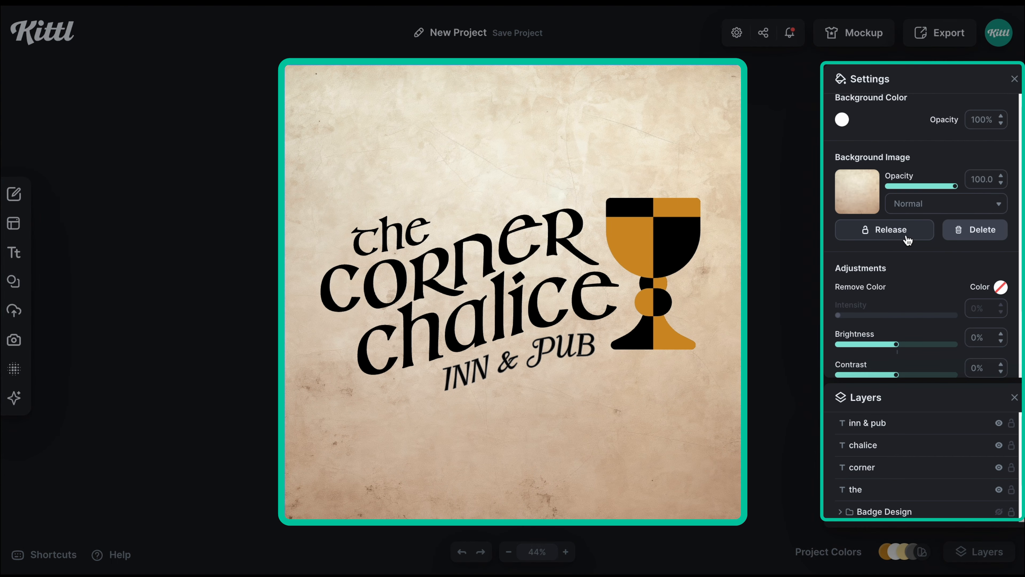
pyautogui.click(907, 237)
pyautogui.scroll(-2, 943, 432)
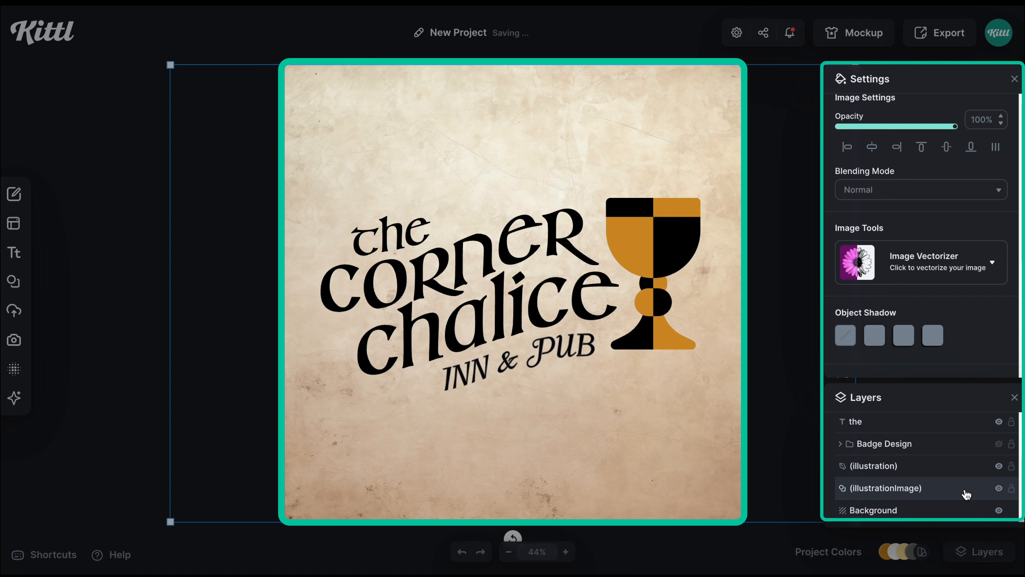
pyautogui.click(999, 488)
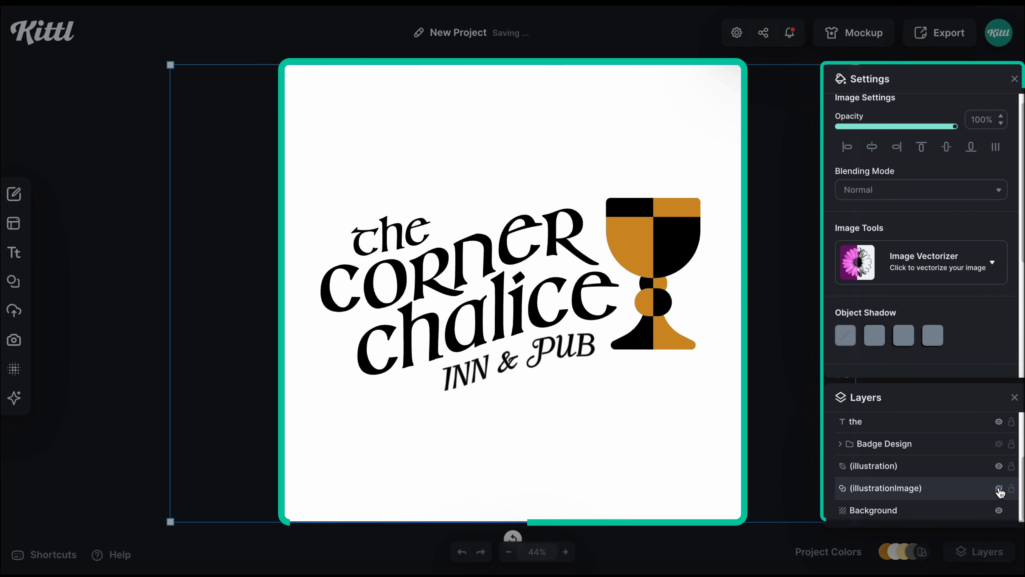
pyautogui.click(798, 235)
# Browse the mockups to the Shop Signs category and apply the square hanging sign on the dark brick building.
pyautogui.scroll(-1, 798, 230)
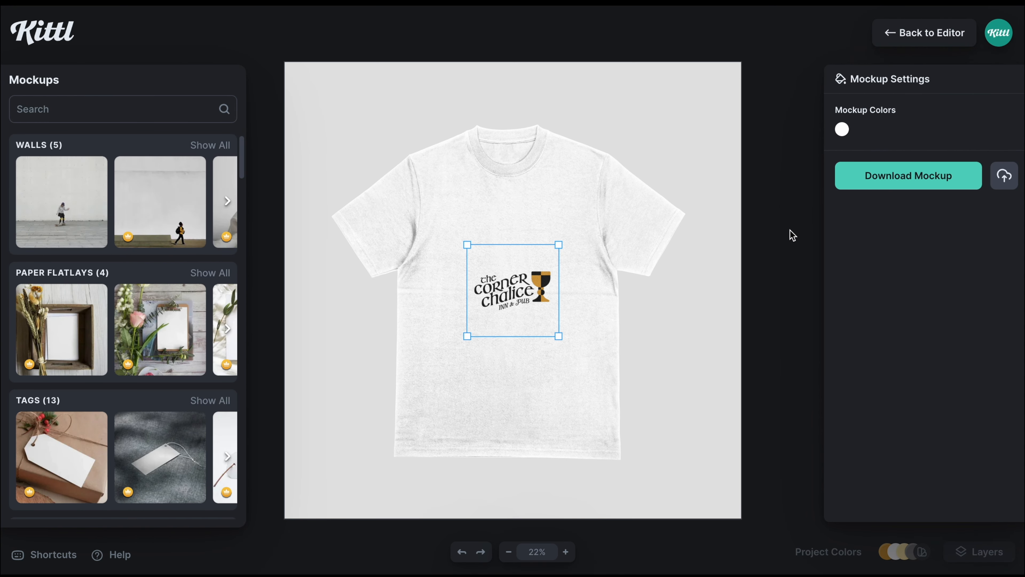
pyautogui.scroll(-5, 181, 347)
pyautogui.scroll(-20, 182, 350)
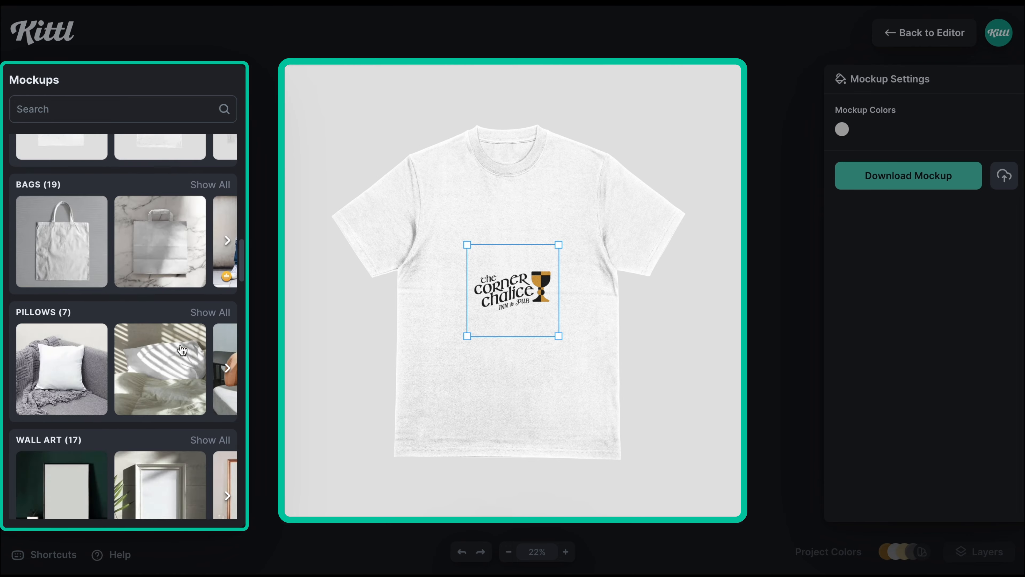
pyautogui.click(214, 239)
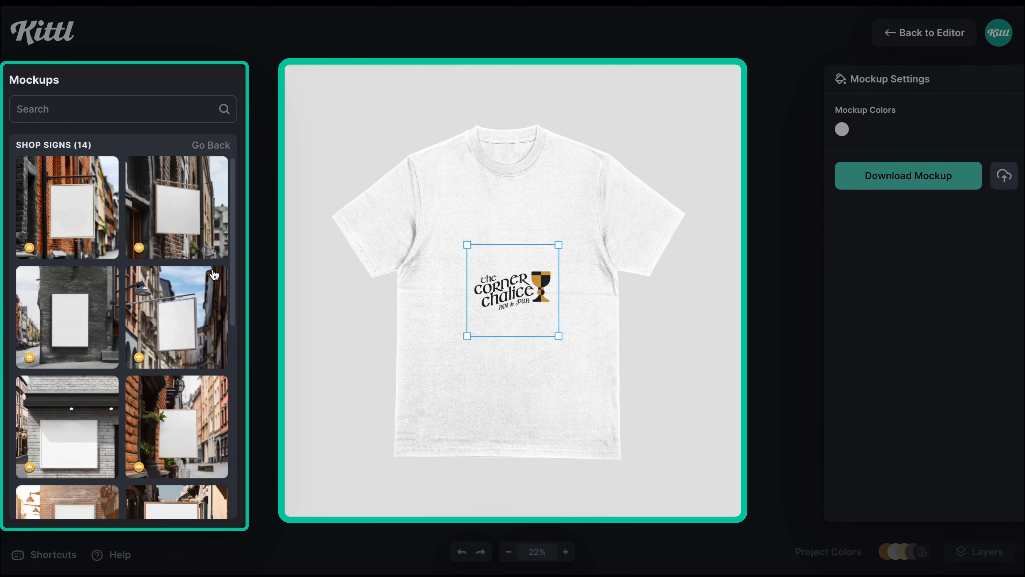
pyautogui.click(197, 208)
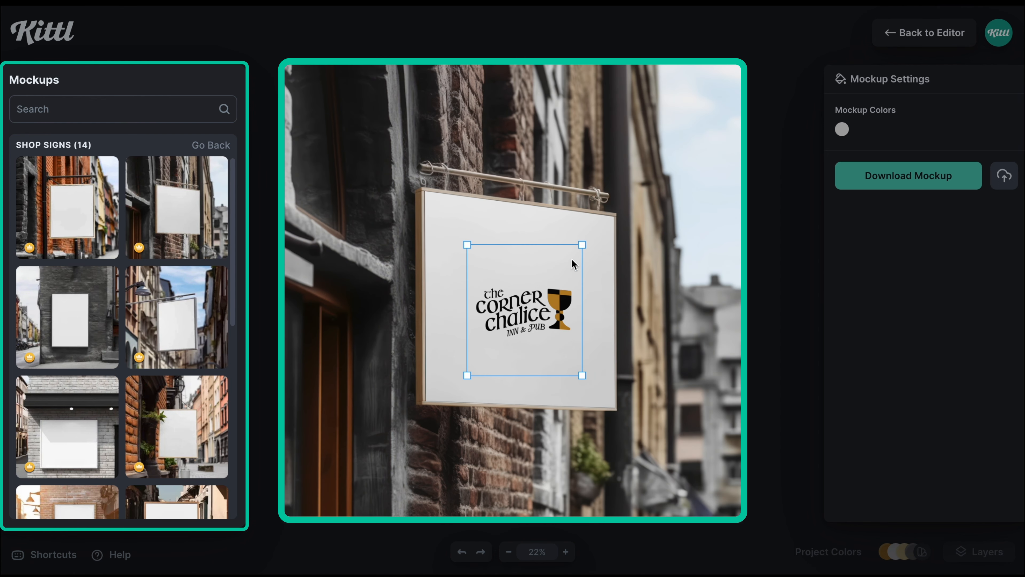
# Enlarge and center the logo on the hanging sign, and color the sign pale yellow ffeec1.
pyautogui.moveTo(582, 244); pyautogui.dragTo(645, 212)
pyautogui.moveTo(588, 296); pyautogui.dragTo(582, 285)
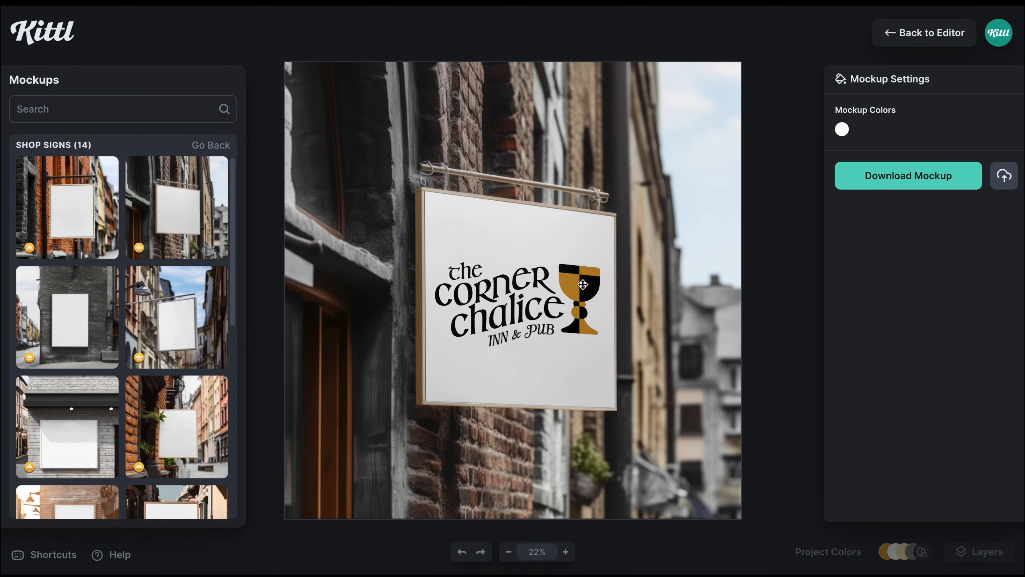
pyautogui.click(842, 131)
pyautogui.click(662, 298)
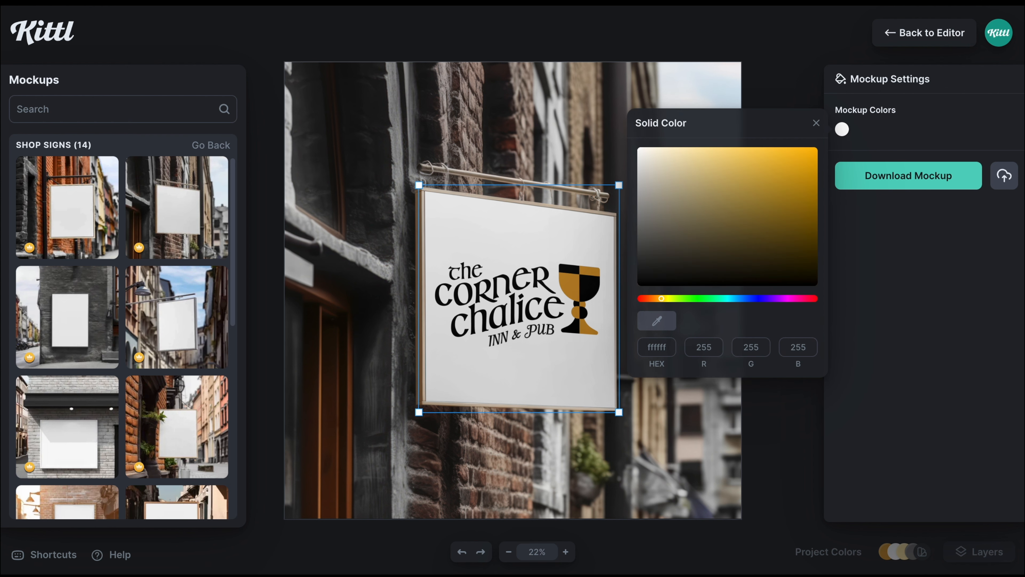
pyautogui.moveTo(681, 171); pyautogui.dragTo(683, 140)
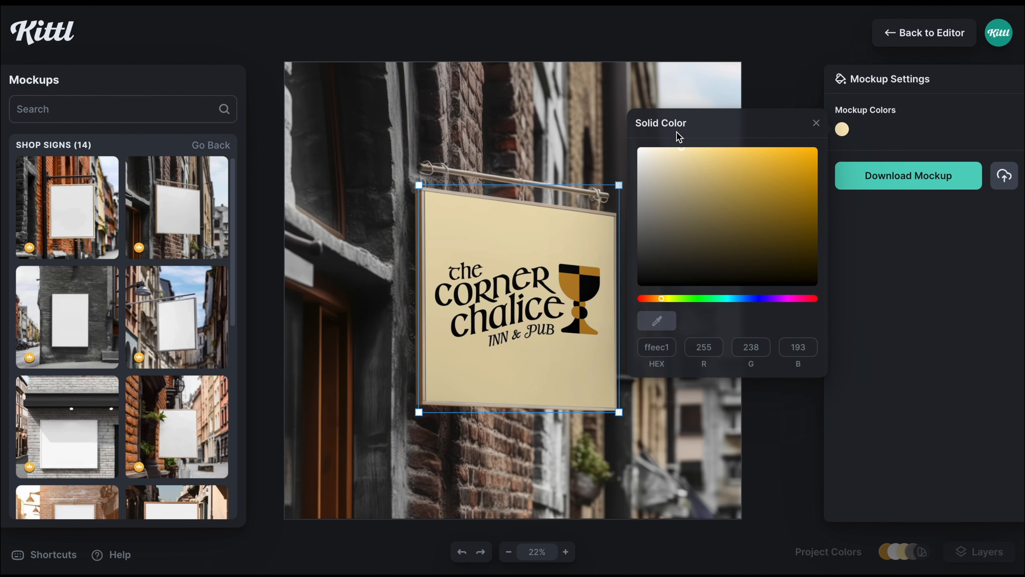
pyautogui.click(632, 90)
# Apply the hanging sign mockup on the orange brick facade and enlarge and center the logo on it.
pyautogui.scroll(-5, 161, 344)
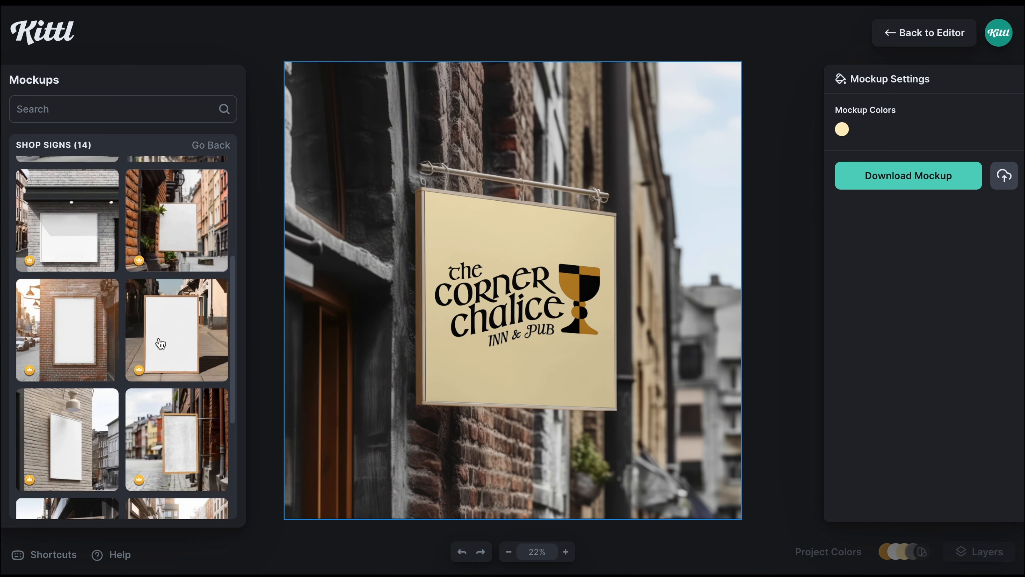
pyautogui.scroll(5, 161, 343)
pyautogui.click(586, 294)
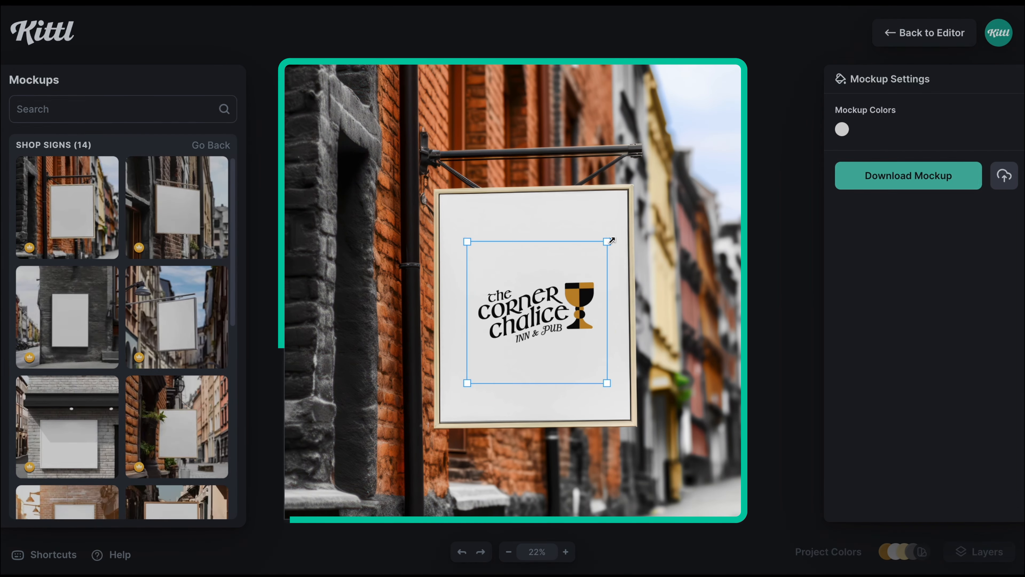
pyautogui.moveTo(607, 241); pyautogui.dragTo(635, 212)
pyautogui.moveTo(603, 279); pyautogui.dragTo(600, 277)
# Tint the white sign panel of the orange brick mockup with a pale color.
pyautogui.click(842, 130)
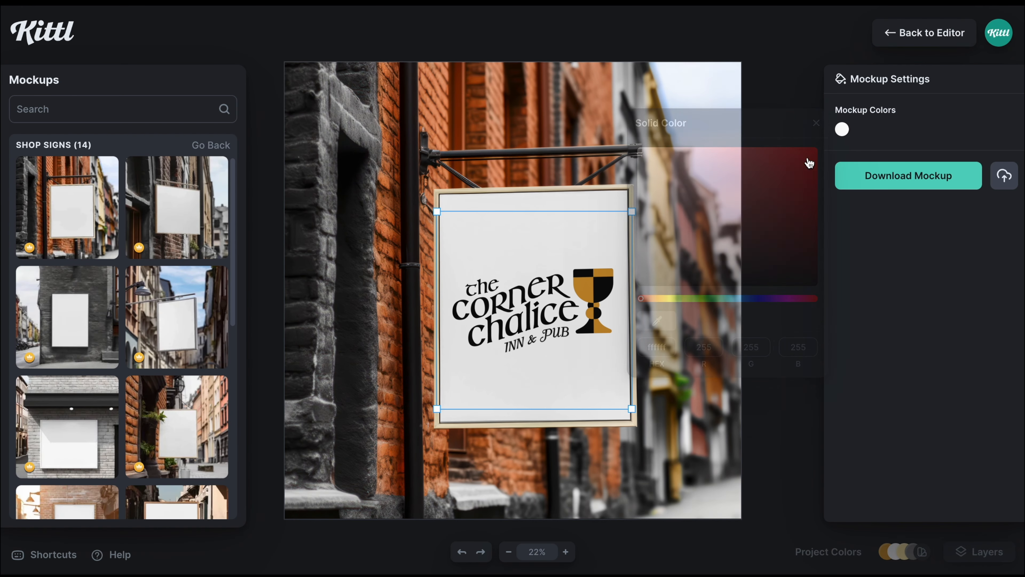
pyautogui.moveTo(669, 215); pyautogui.dragTo(685, 138)
pyautogui.click(633, 163)
# Apply the shop sign mockup with the wall-mounted panel under a black awning and enlarge the logo on it.
pyautogui.scroll(-1, 67, 391)
pyautogui.click(67, 391)
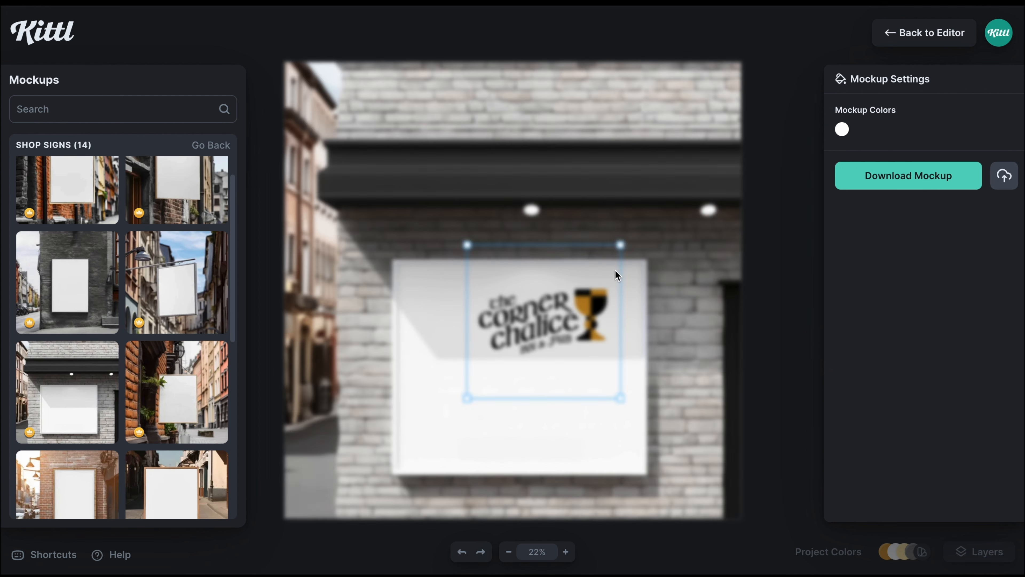
# Color the wall-mounted sign panel a pale cream yellow.
pyautogui.click(843, 130)
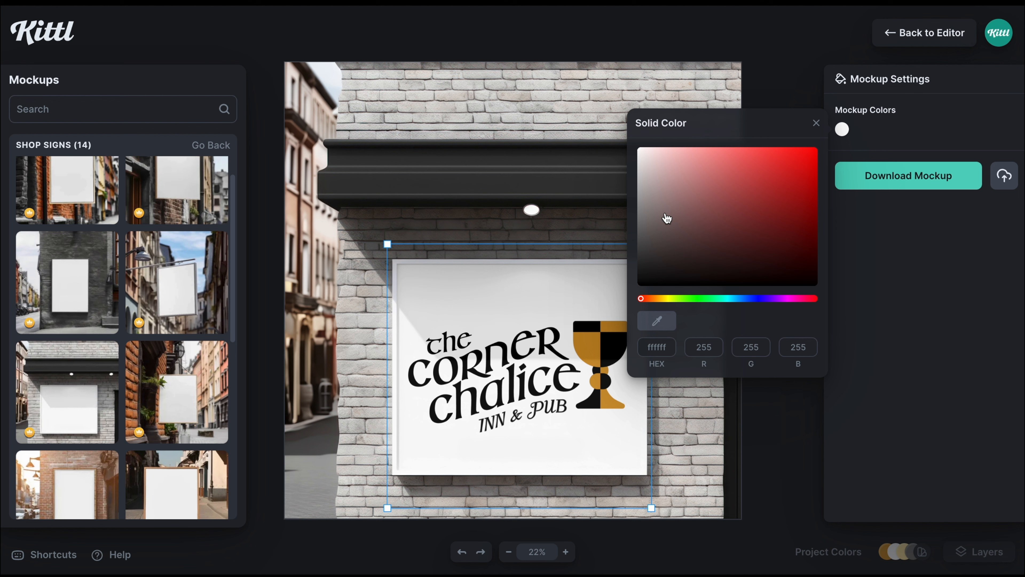
pyautogui.click(661, 300)
pyautogui.moveTo(673, 213); pyautogui.dragTo(682, 149)
pyautogui.click(543, 220)
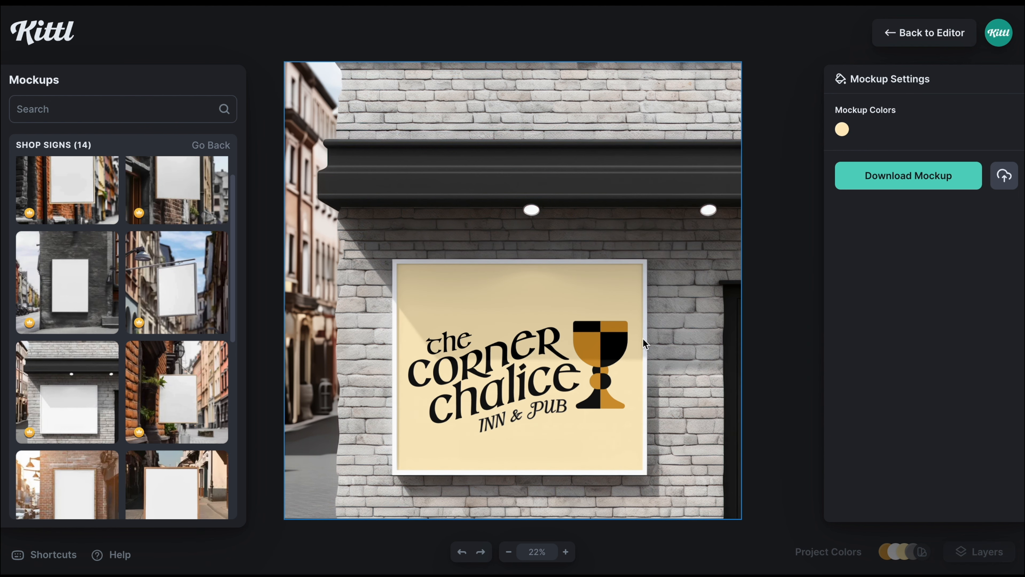